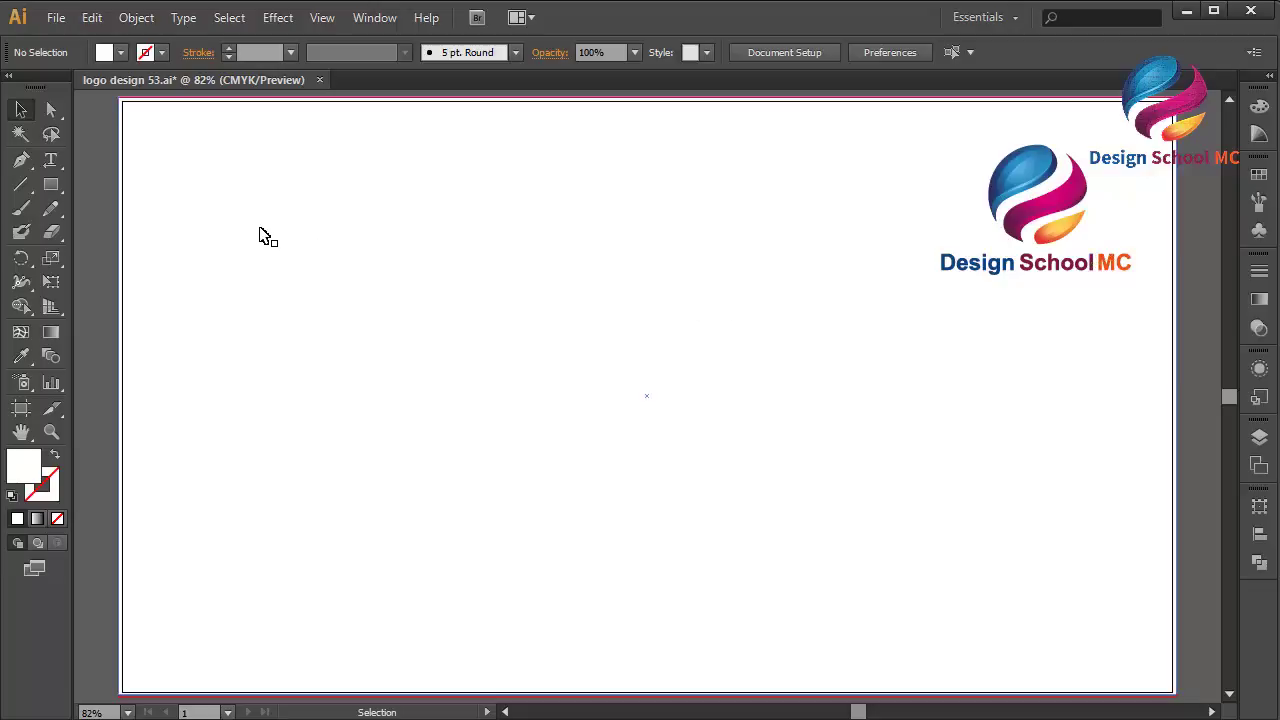
Draw a closed S-curved flame shape with the Pen tool on the left part of the artboard, pointed at both ends.
{"action": "left_click", "coordinate": [22, 168]}
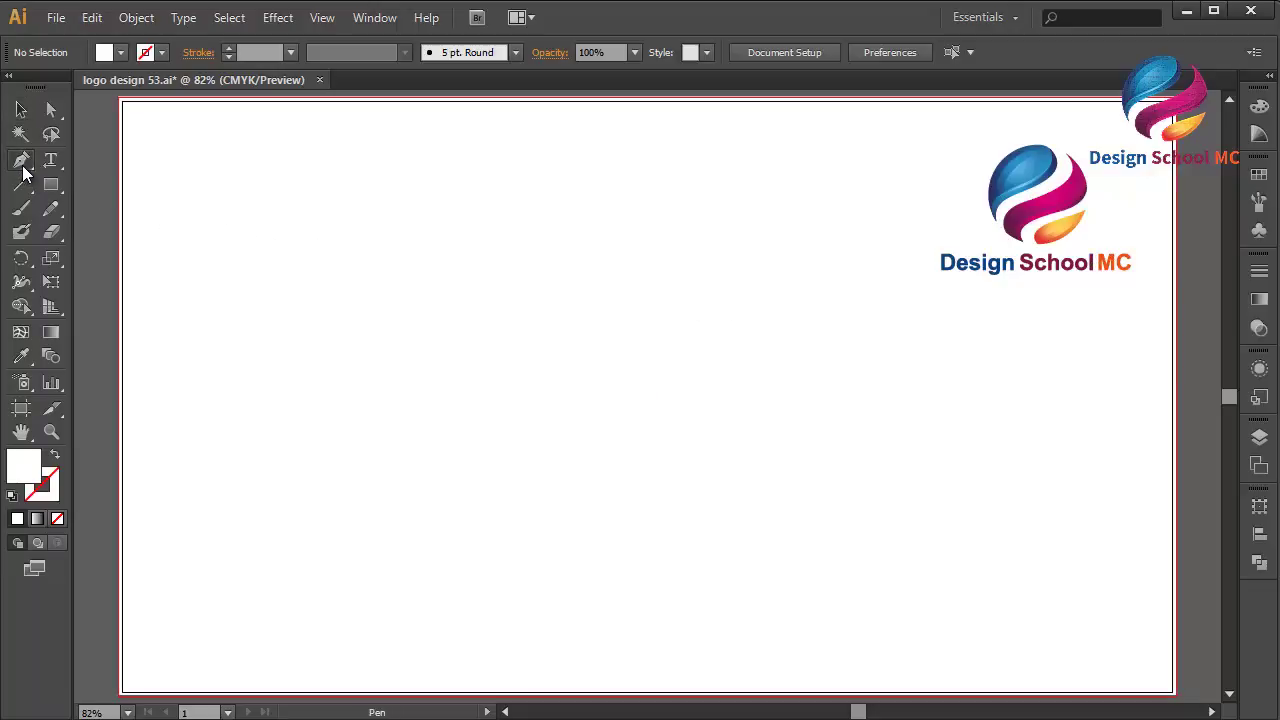
{"action": "left_click", "coordinate": [381, 207]}
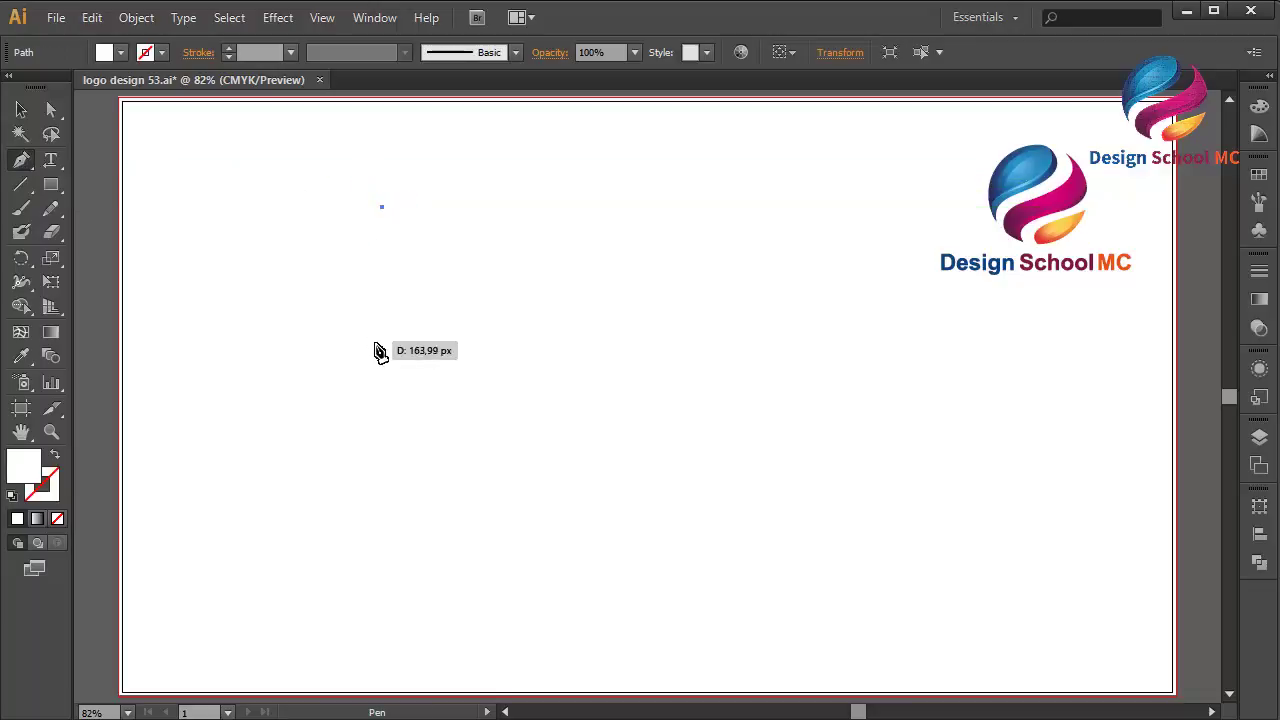
{"action": "left_click_drag", "start_coordinate": [381, 361], "coordinate": [455, 461]}
{"action": "left_click_drag", "start_coordinate": [321, 545], "coordinate": [321, 545]}
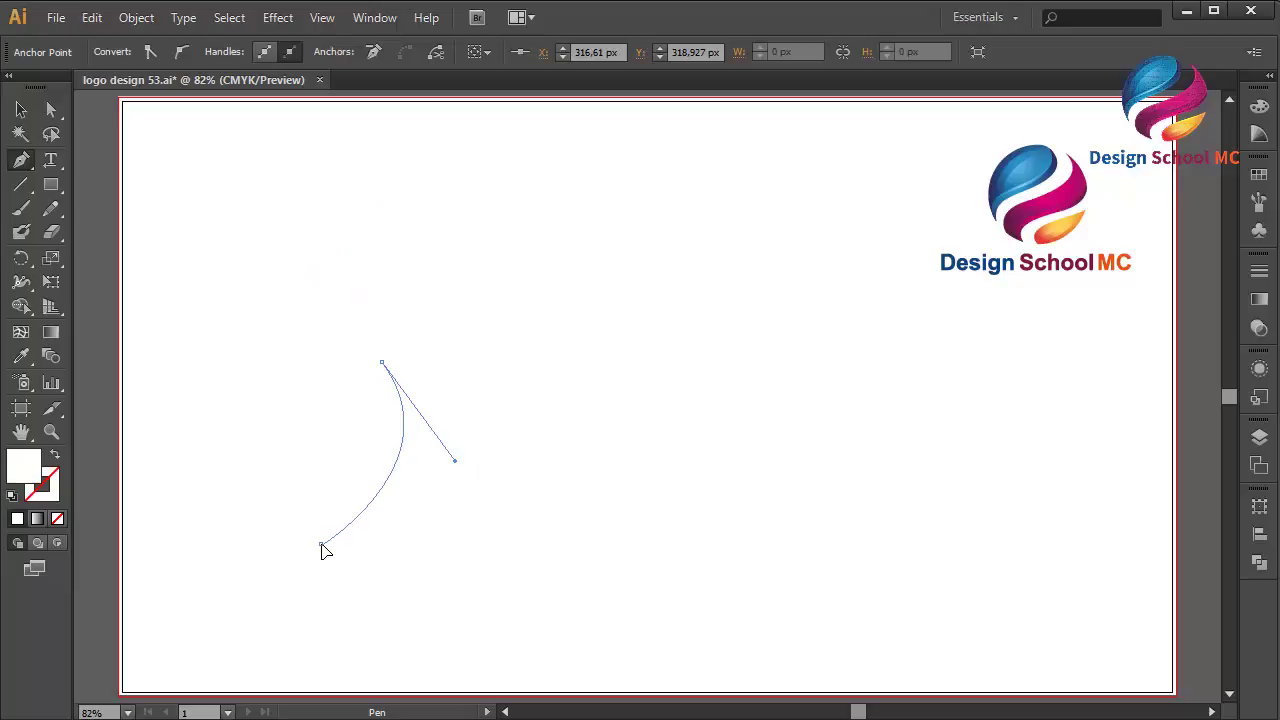
{"action": "left_click", "coordinate": [321, 545]}
{"action": "left_click_drag", "start_coordinate": [502, 414], "coordinate": [516, 282]}
{"action": "left_click_drag", "start_coordinate": [384, 209], "coordinate": [343, 212]}
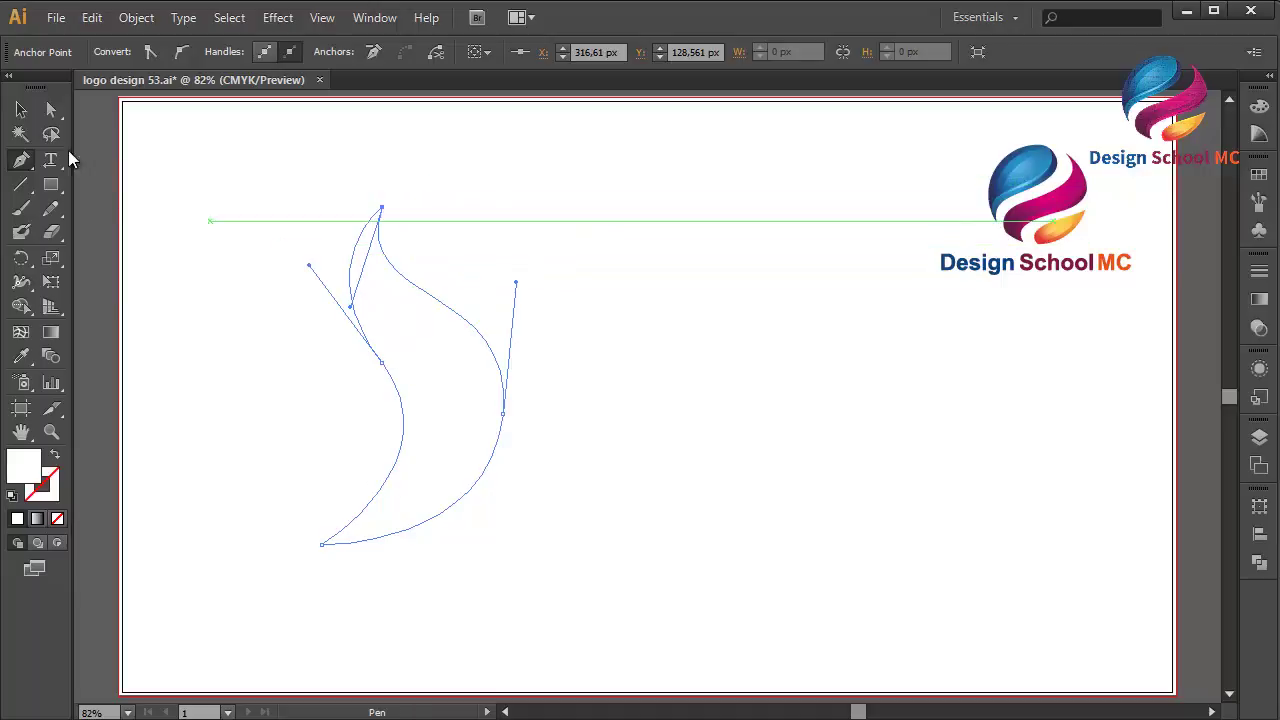
Slim the flame by moving its outer right anchor inward and shortening the upper handle, and fill it with orange-red.
{"action": "left_click", "coordinate": [54, 110]}
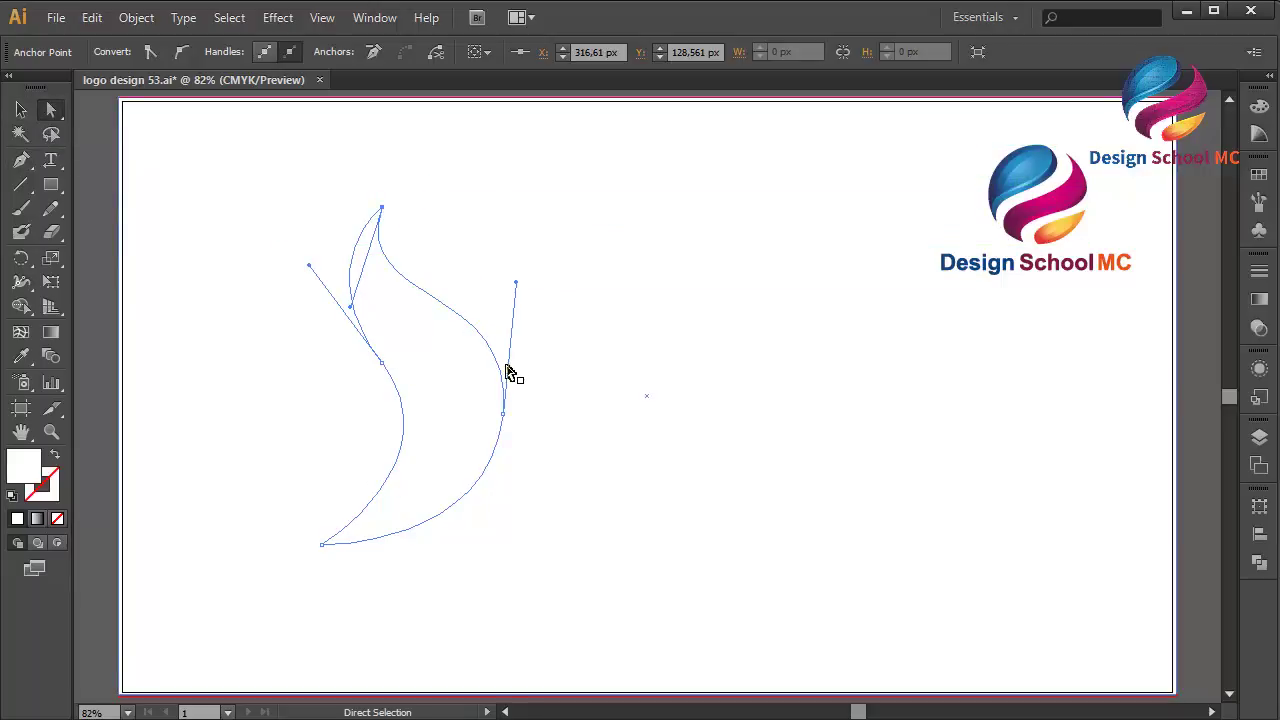
{"action": "left_click", "coordinate": [503, 415]}
{"action": "left_click_drag", "start_coordinate": [503, 418], "coordinate": [473, 427]}
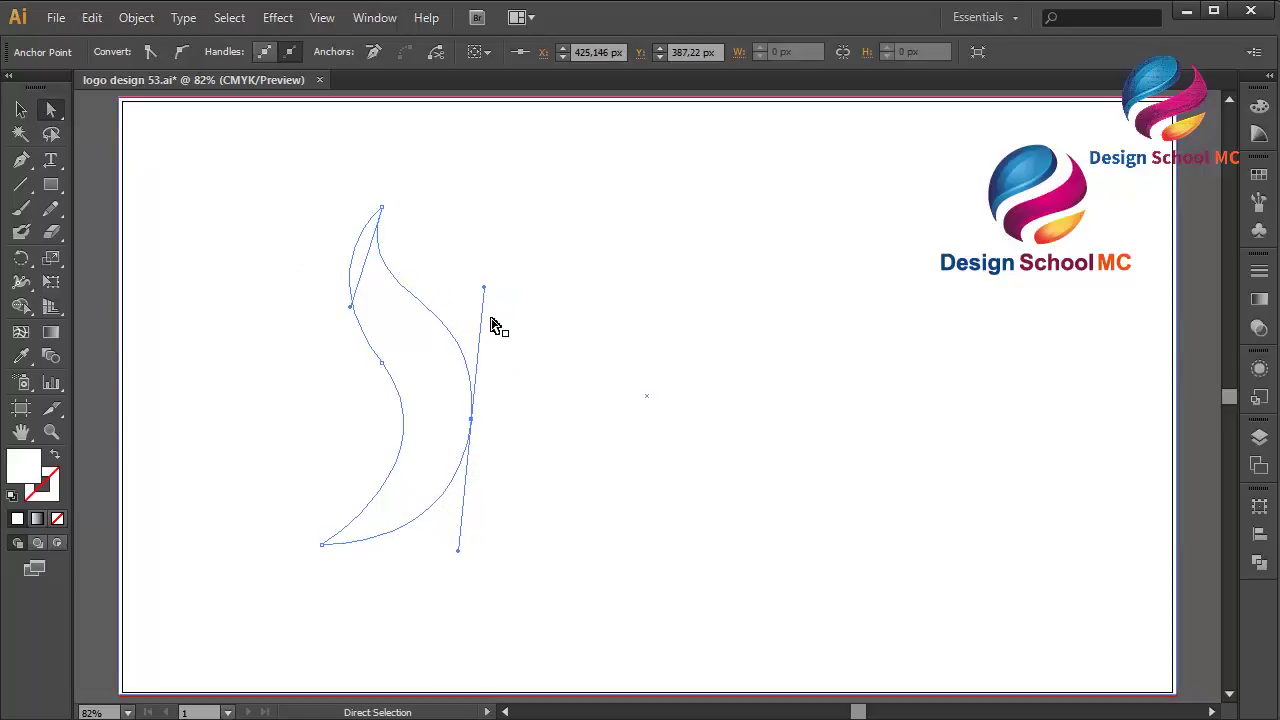
{"action": "left_click_drag", "start_coordinate": [484, 288], "coordinate": [483, 319]}
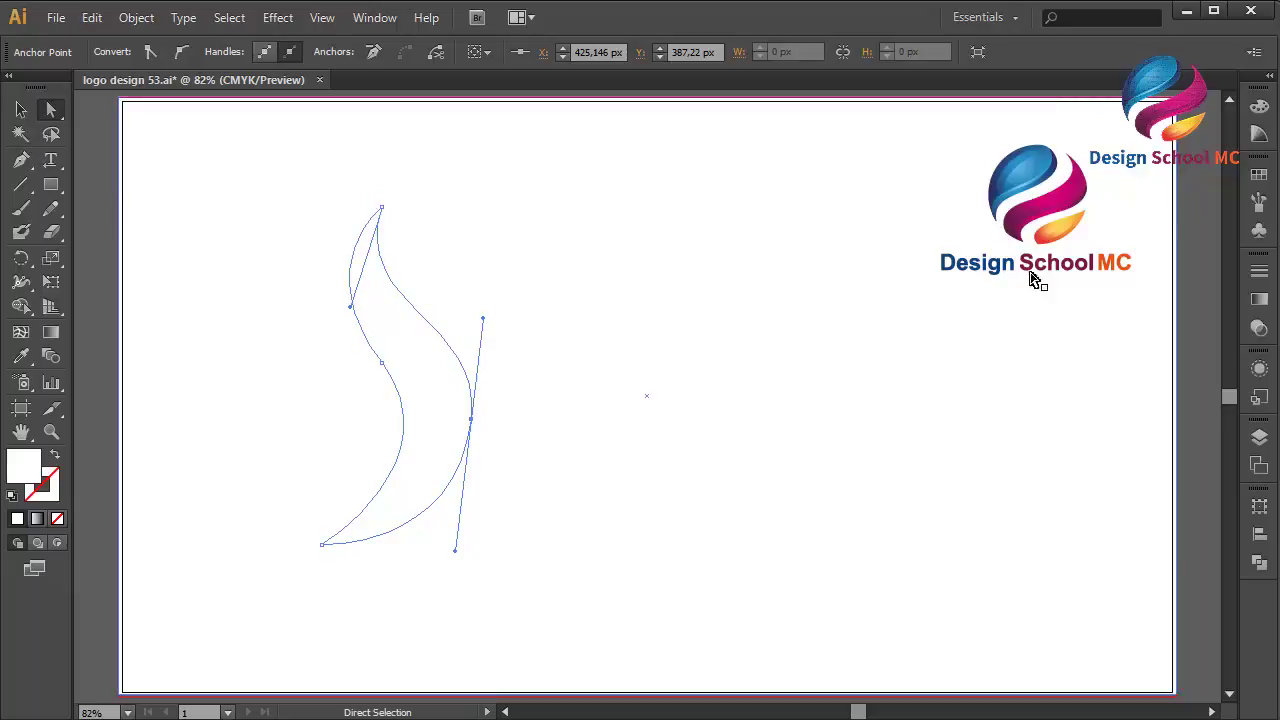
{"action": "left_click", "coordinate": [1257, 179]}
{"action": "left_click", "coordinate": [1179, 190]}
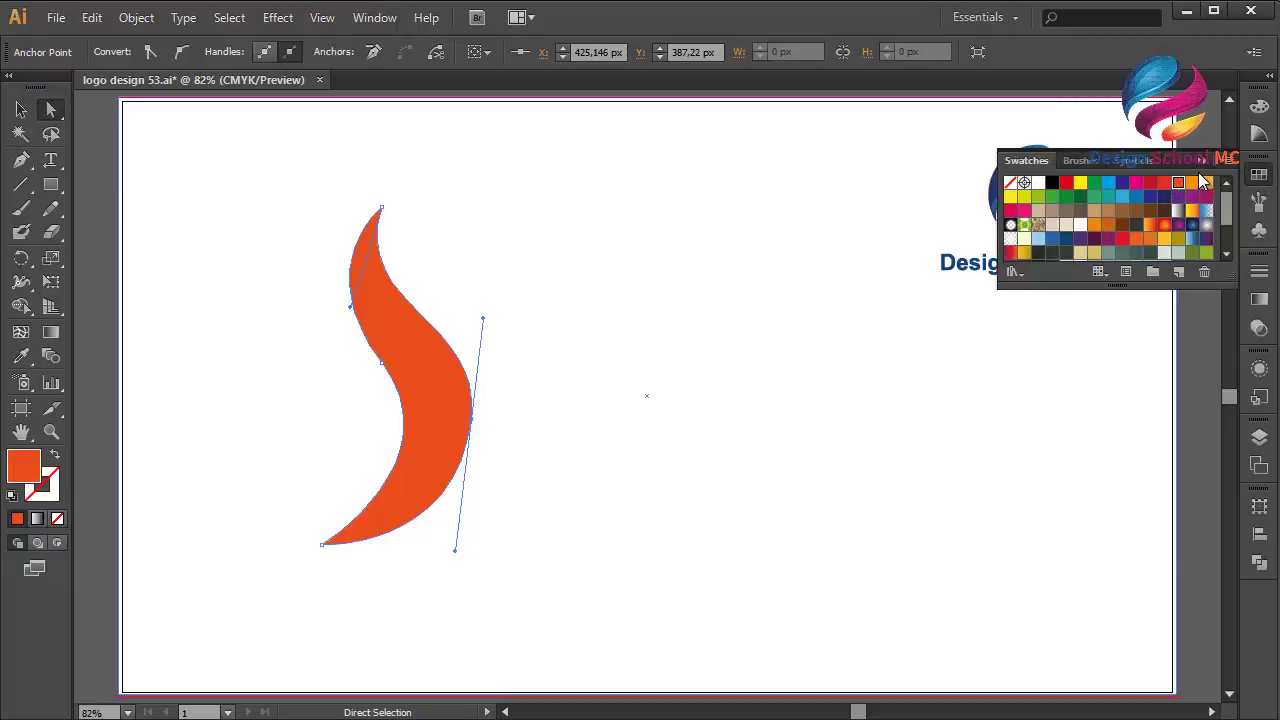
Draw a smaller hooked flame with a tall right tip, short left tip and hollow centre, left of the first flame.
{"action": "left_click", "coordinate": [21, 160]}
{"action": "left_click_drag", "start_coordinate": [272, 275], "coordinate": [371, 434]}
{"action": "left_click_drag", "start_coordinate": [281, 524], "coordinate": [200, 543]}
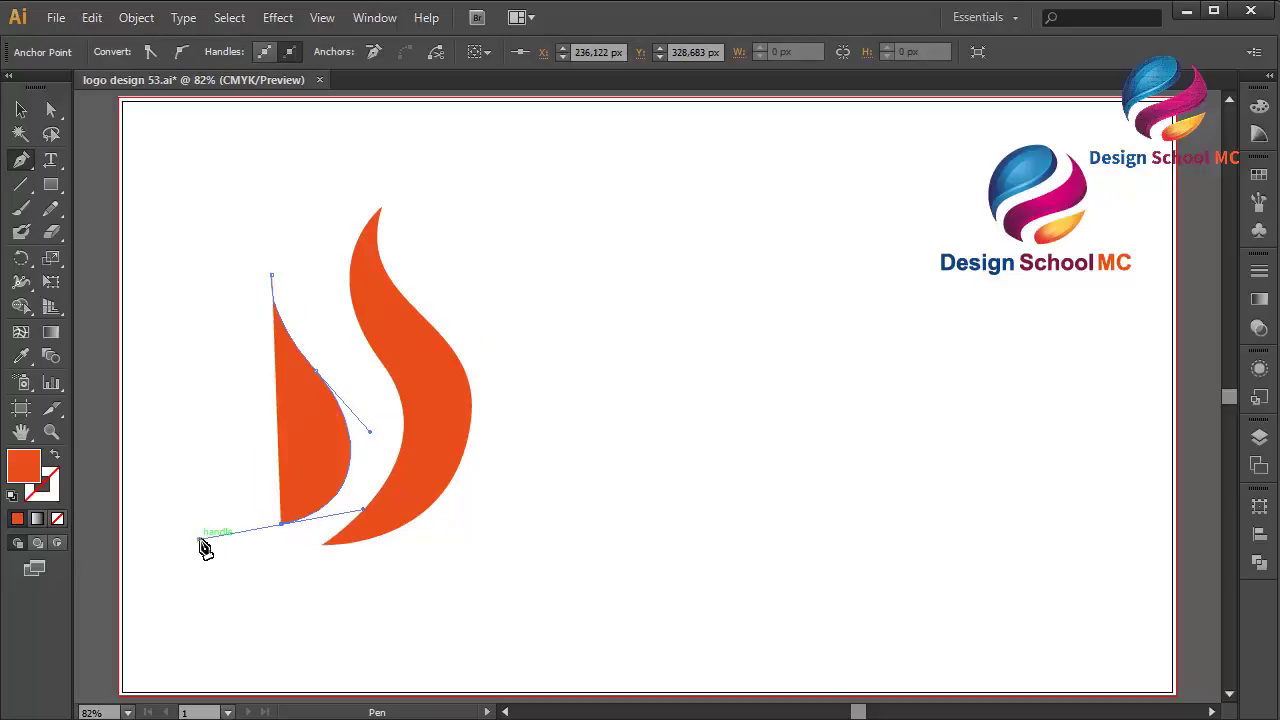
{"action": "left_click_drag", "start_coordinate": [205, 387], "coordinate": [262, 302]}
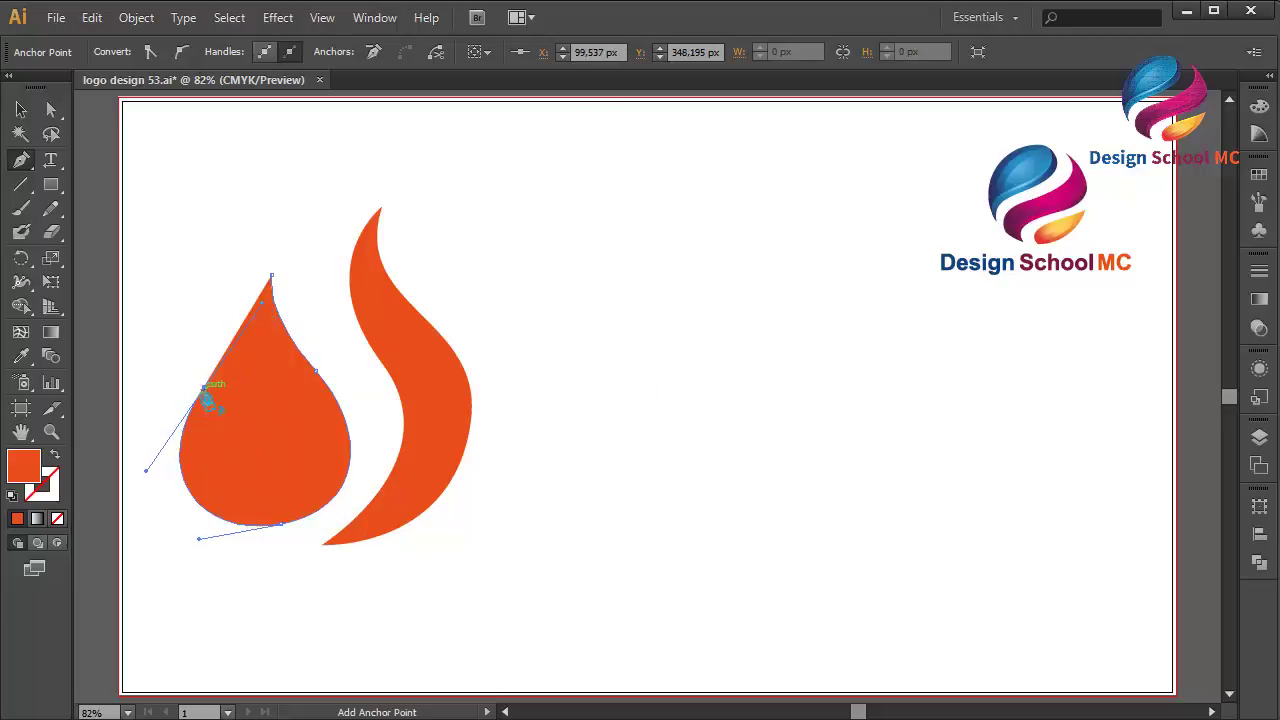
{"action": "left_click_drag", "start_coordinate": [265, 467], "coordinate": [330, 162]}
Reshape the hooked flame's inner curve by moving its bottom inner anchor and adjusting the handles there and at the tall tip.
{"action": "left_click", "coordinate": [53, 110]}
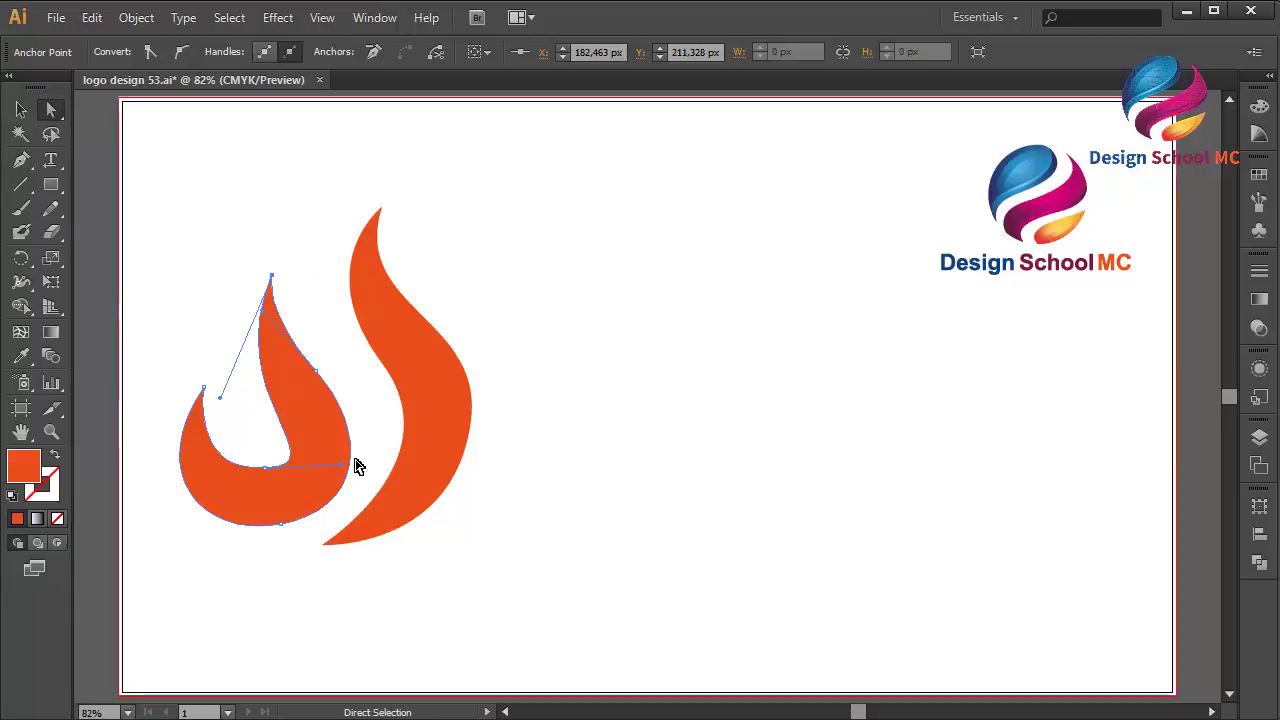
{"action": "left_click_drag", "start_coordinate": [332, 439], "coordinate": [329, 446]}
{"action": "left_click_drag", "start_coordinate": [252, 480], "coordinate": [280, 468]}
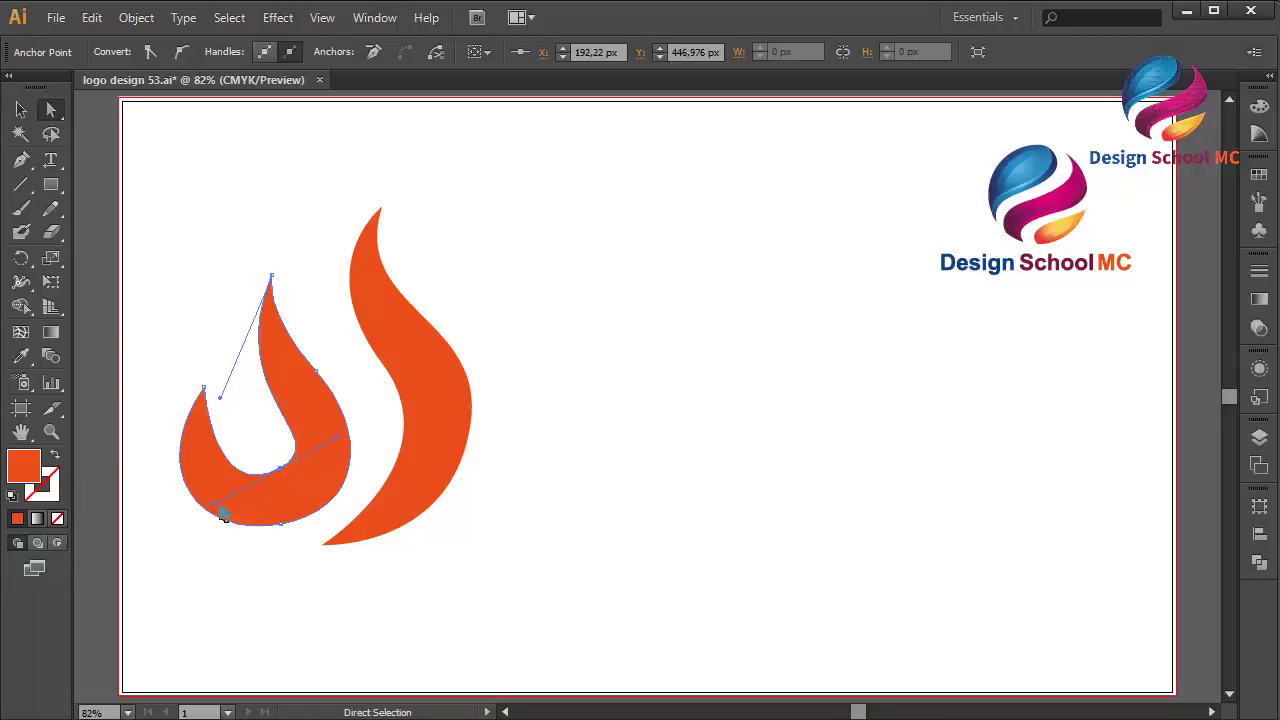
{"action": "left_click_drag", "start_coordinate": [203, 513], "coordinate": [191, 512]}
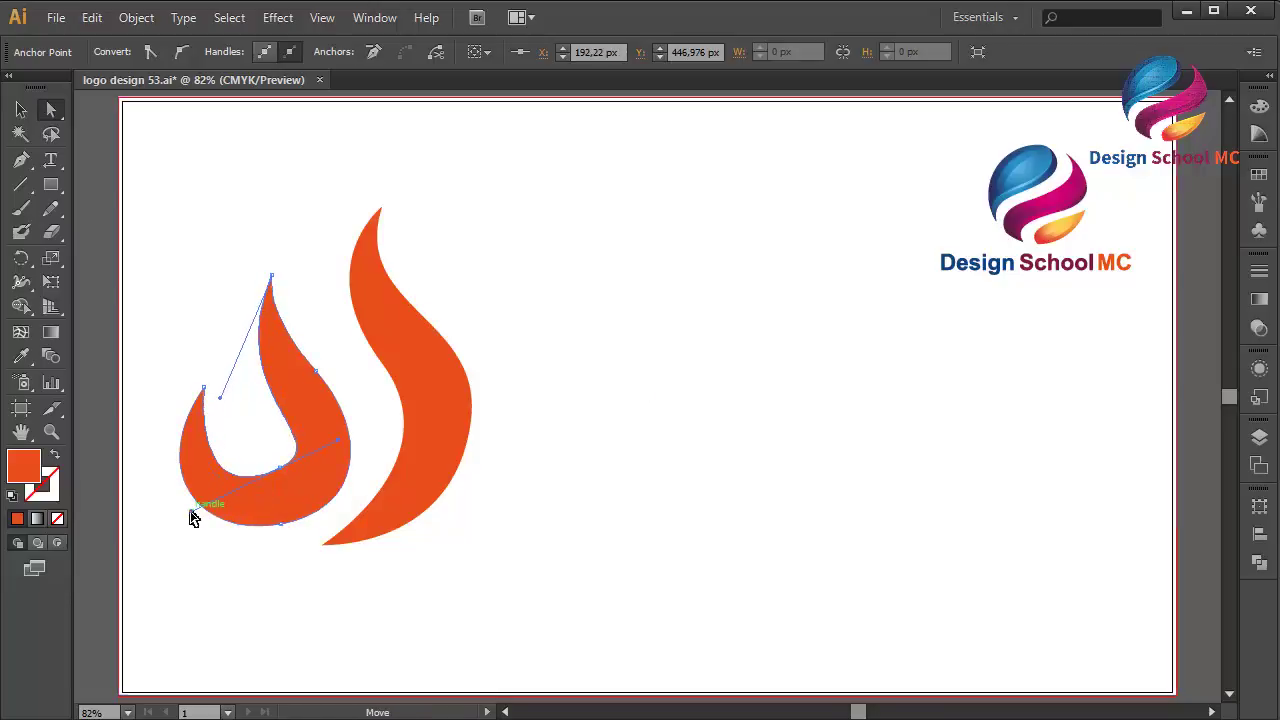
{"action": "left_click_drag", "start_coordinate": [220, 398], "coordinate": [214, 362]}
{"action": "left_click", "coordinate": [480, 369]}
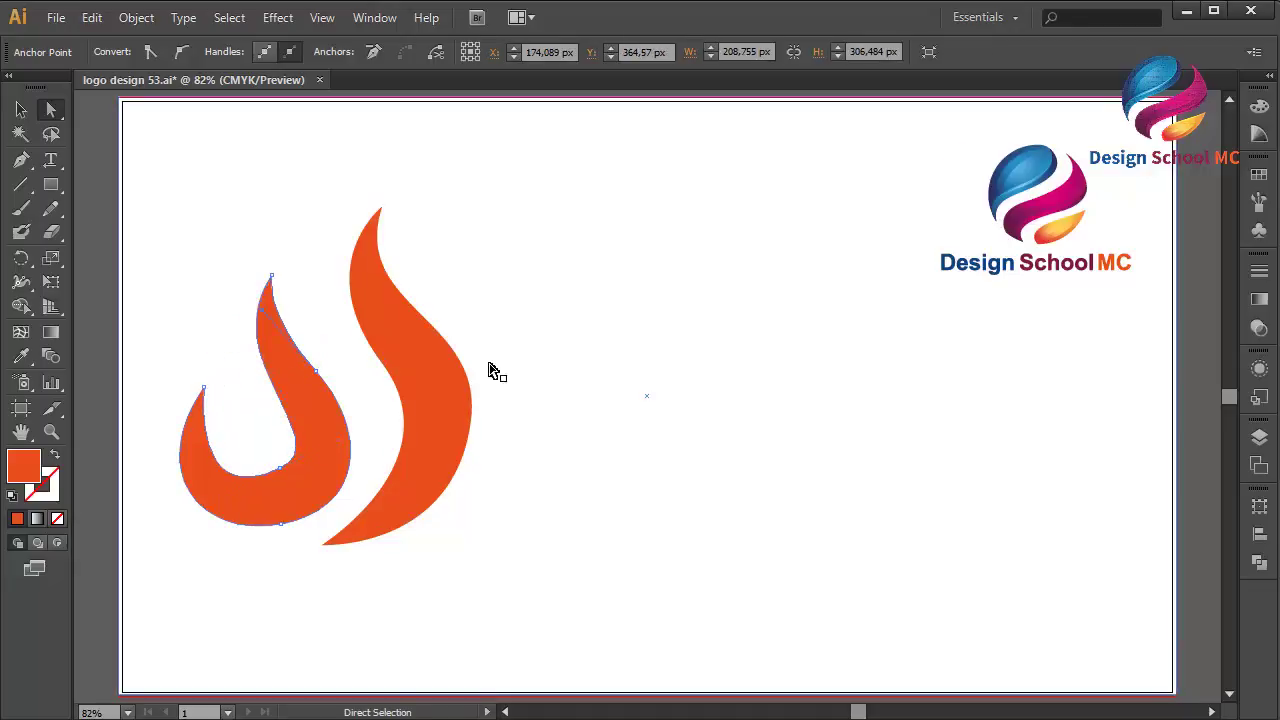
Draw a white circle, place it in the hooked flame's hollow and enlarge it to meet the inner bottom curve.
{"action": "scroll", "coordinate": [212, 315], "scroll_direction": "left", "scroll_amount": 4}
{"action": "scroll", "coordinate": [212, 315], "scroll_direction": "down", "scroll_amount": 2}
{"action": "scroll", "coordinate": [212, 315], "scroll_direction": "right", "scroll_amount": 3}
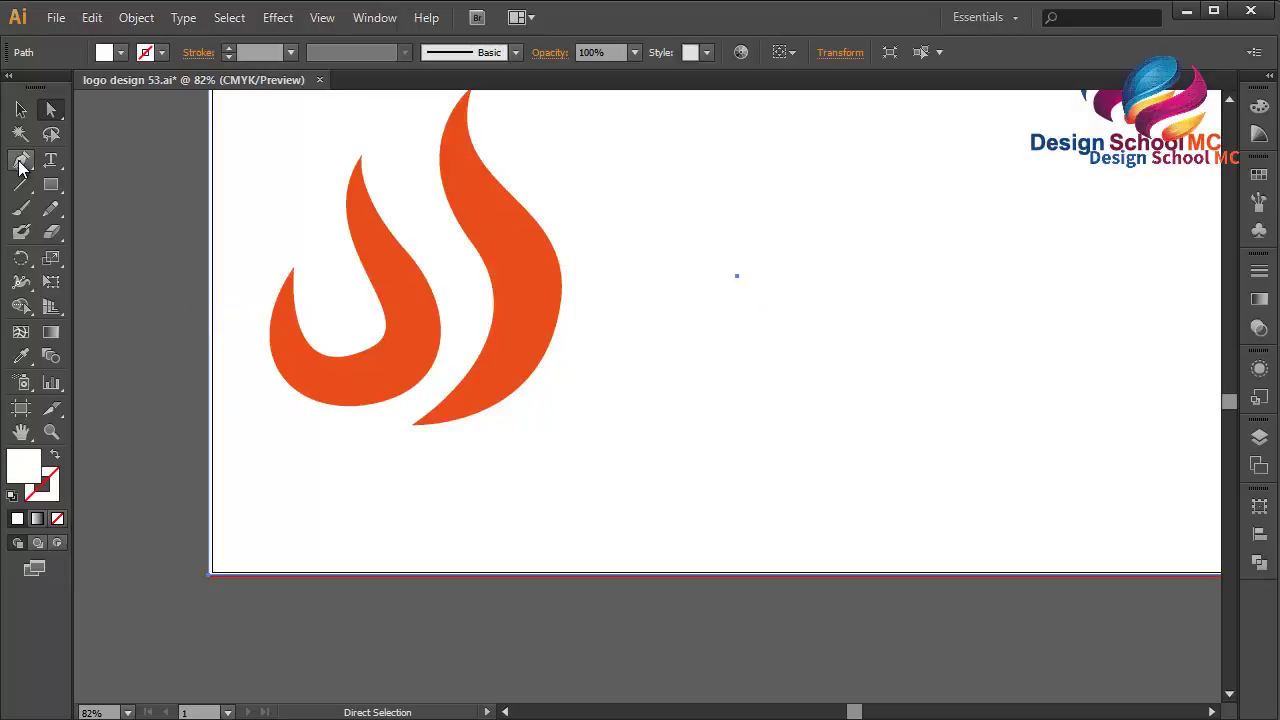
{"action": "left_click_drag", "start_coordinate": [53, 195], "coordinate": [198, 320]}
{"action": "left_click", "coordinate": [22, 111]}
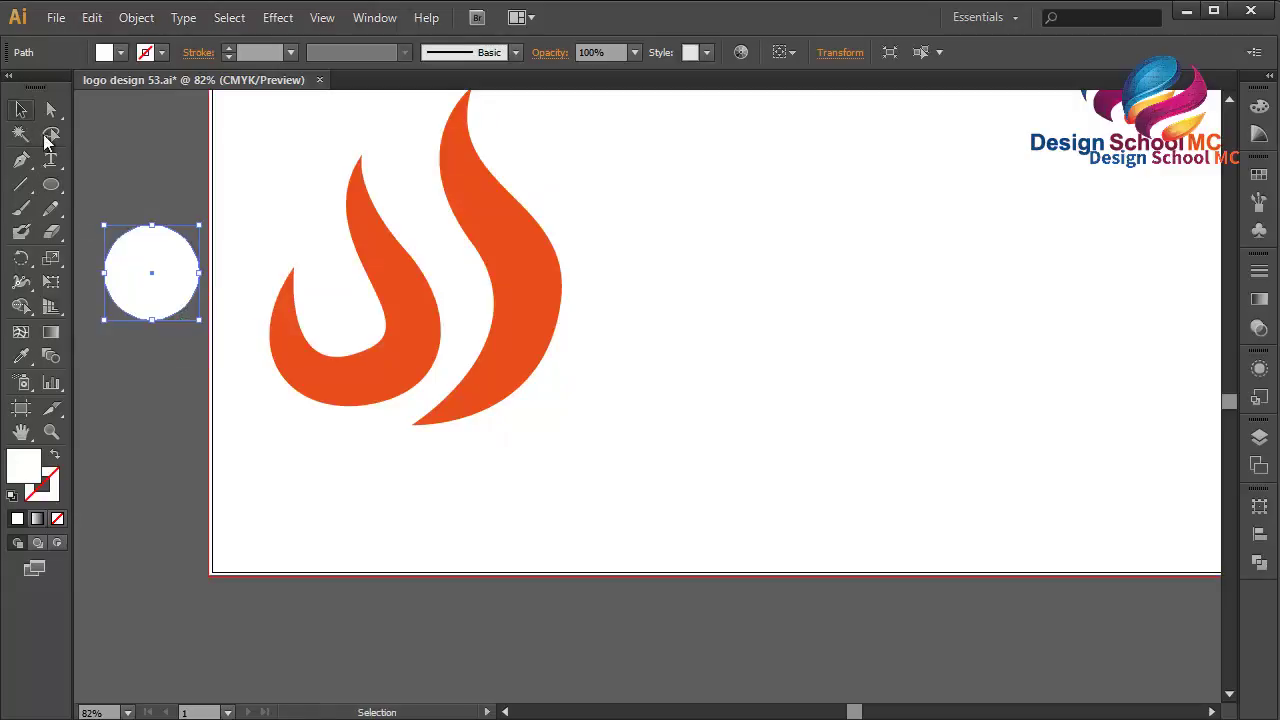
{"action": "left_click_drag", "start_coordinate": [138, 247], "coordinate": [319, 270]}
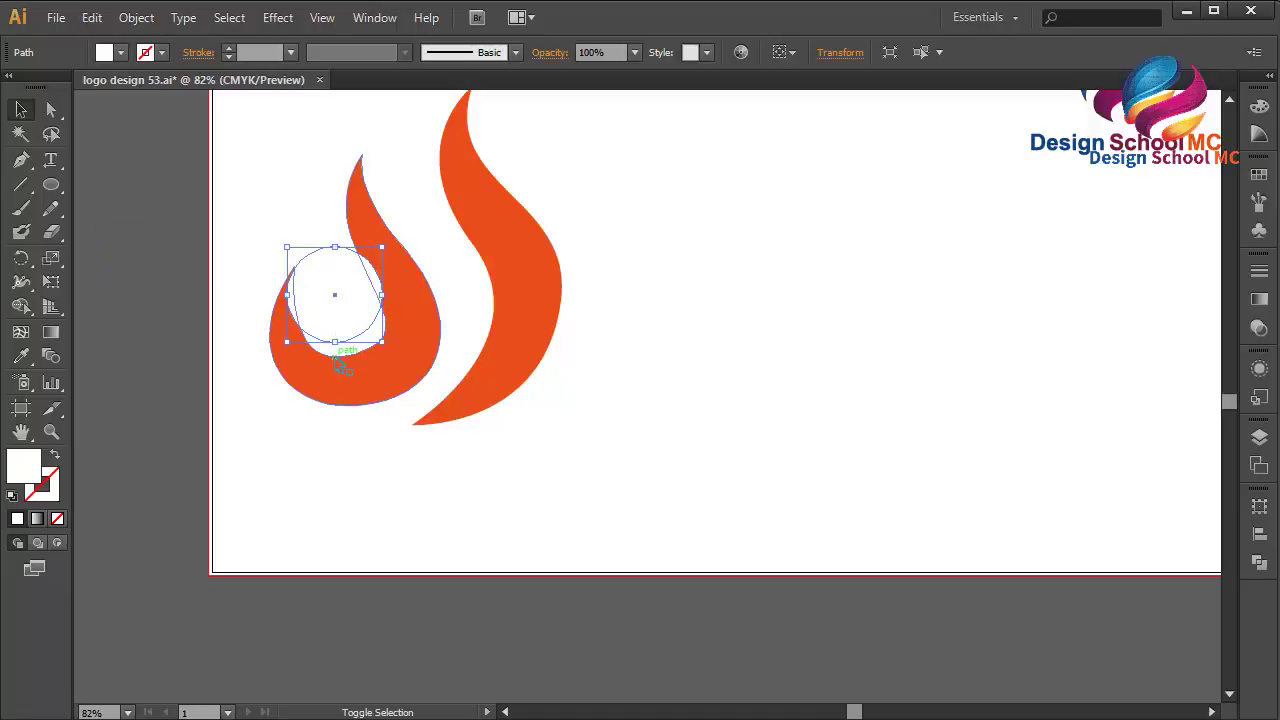
{"action": "left_click_drag", "start_coordinate": [335, 344], "coordinate": [337, 354]}
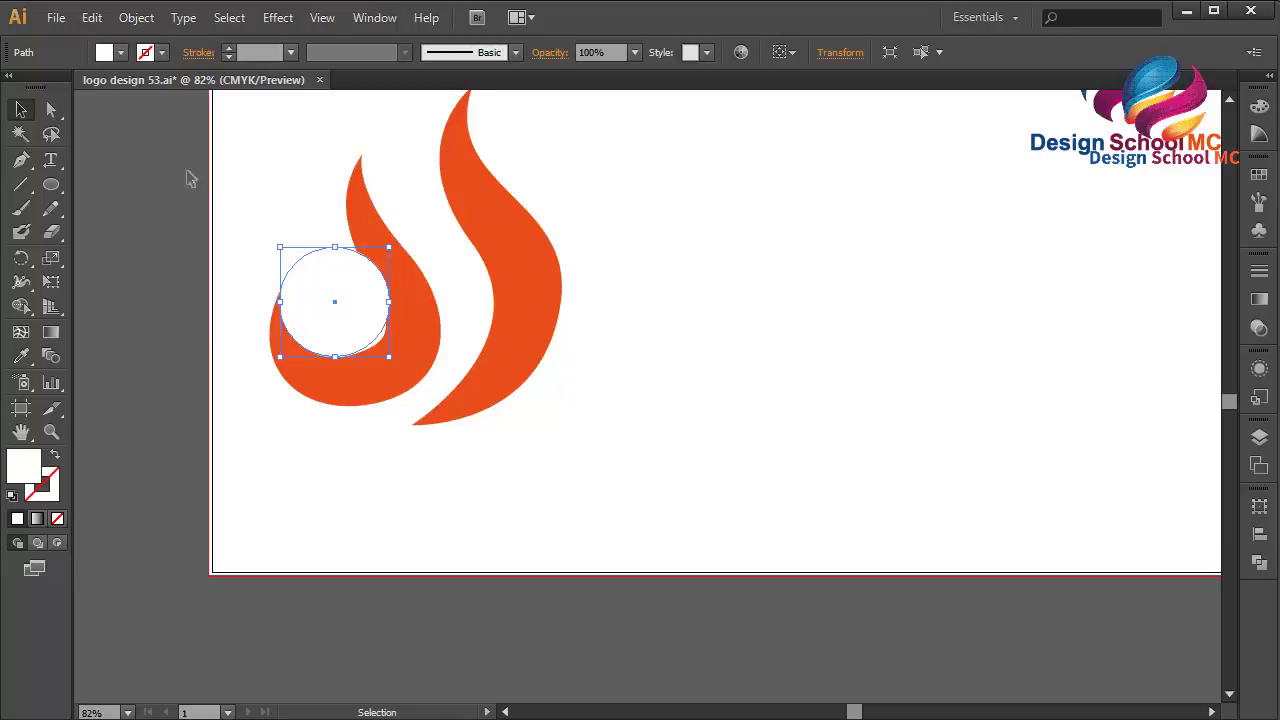
Move the hooked flame's lower inner anchor up and inward so the inner curve lies beneath the white circle.
{"action": "left_click", "coordinate": [51, 110]}
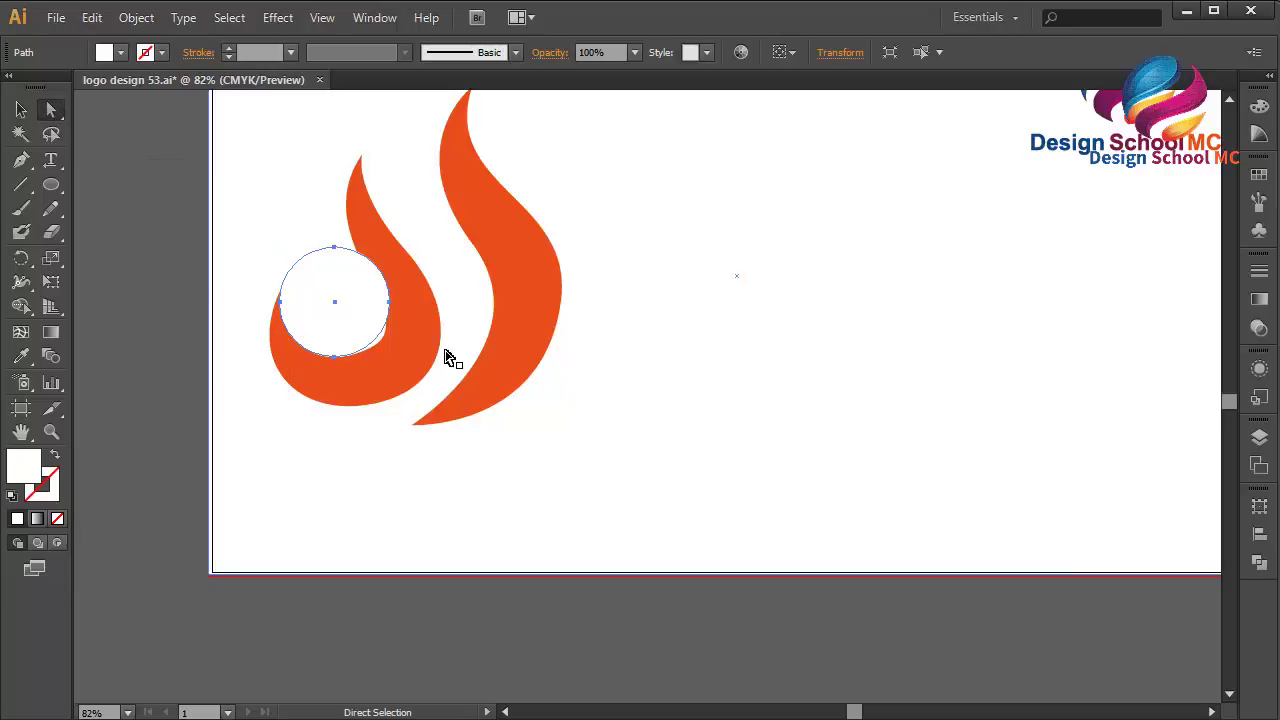
{"action": "left_click", "coordinate": [408, 340]}
{"action": "left_click_drag", "start_coordinate": [369, 347], "coordinate": [363, 341]}
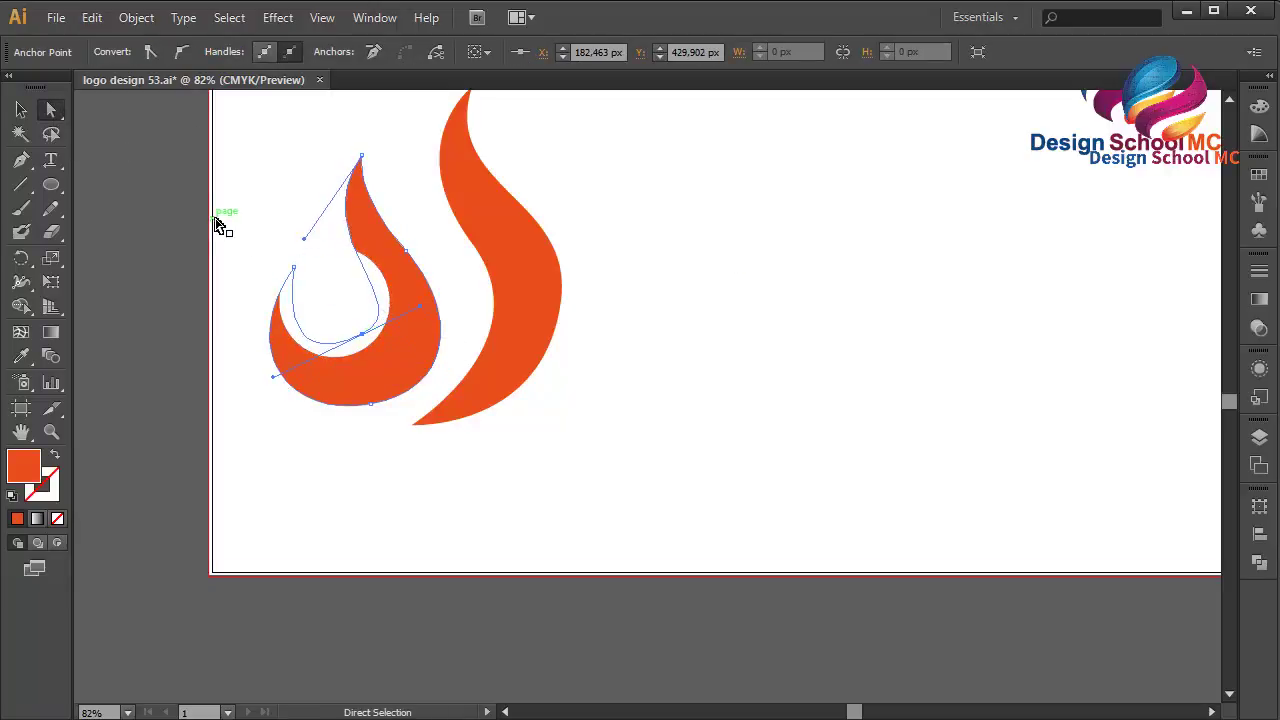
Subtract the white circle from the hooked flame with Pathfinder Minus Front and deselect the result.
{"action": "left_click", "coordinate": [22, 113]}
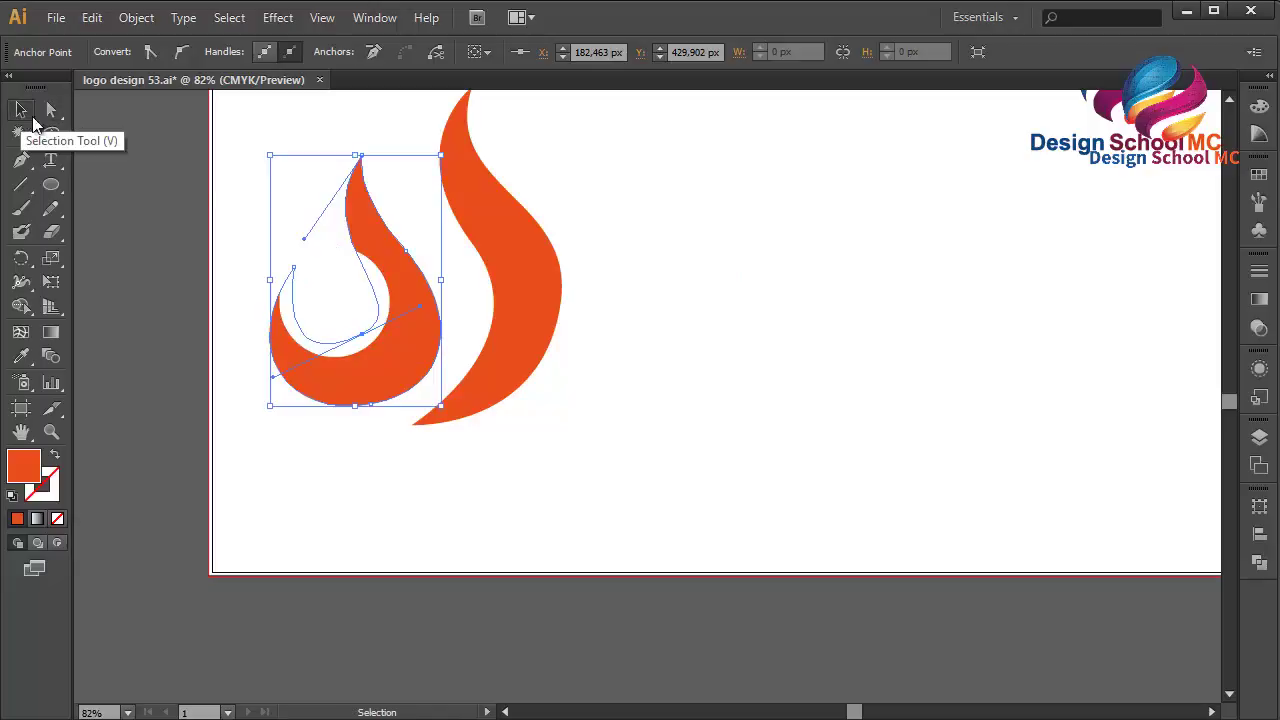
{"action": "left_click", "coordinate": [335, 295], "text": "shift"}
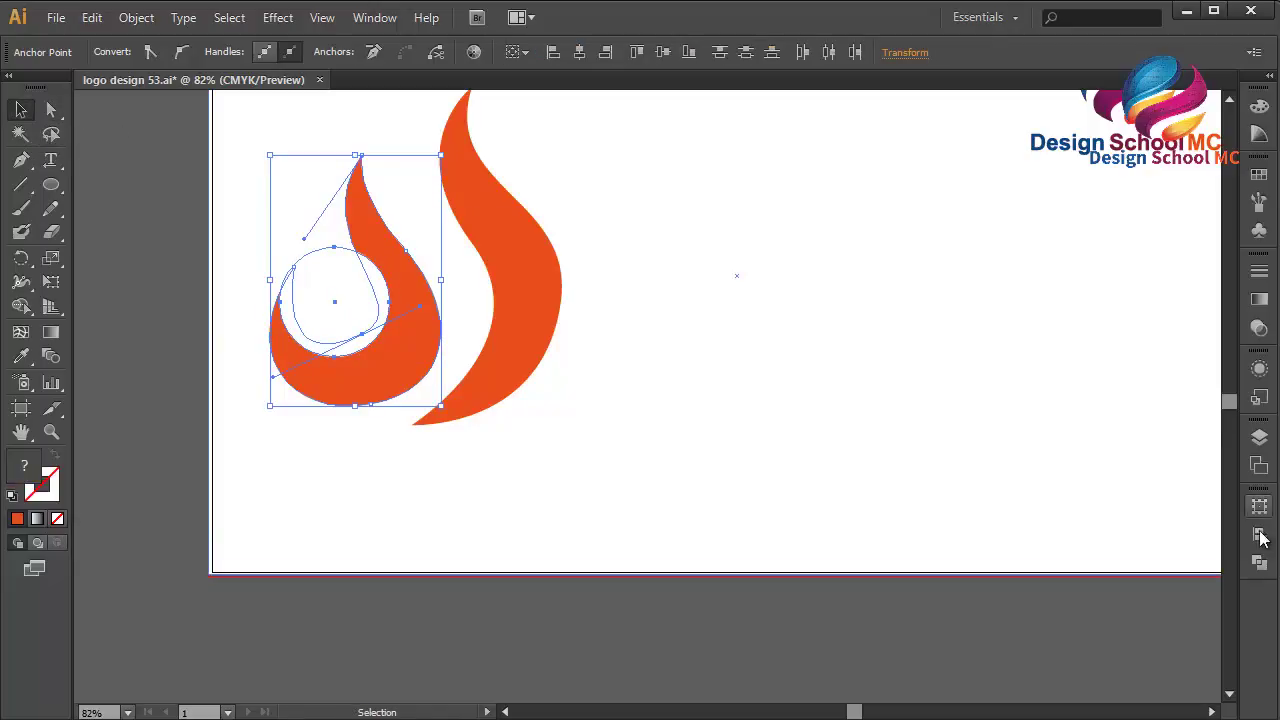
{"action": "left_click", "coordinate": [1260, 562]}
{"action": "left_click", "coordinate": [1059, 540]}
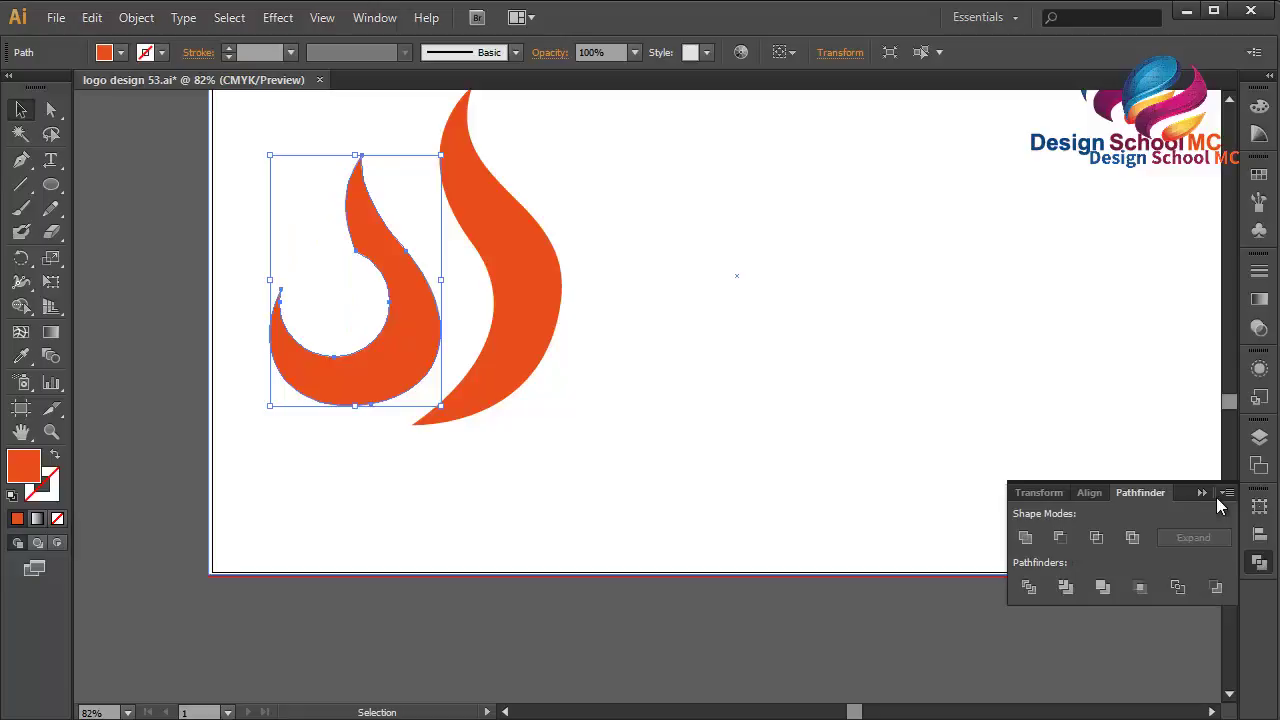
{"action": "left_click", "coordinate": [1203, 493]}
{"action": "left_click", "coordinate": [760, 690]}
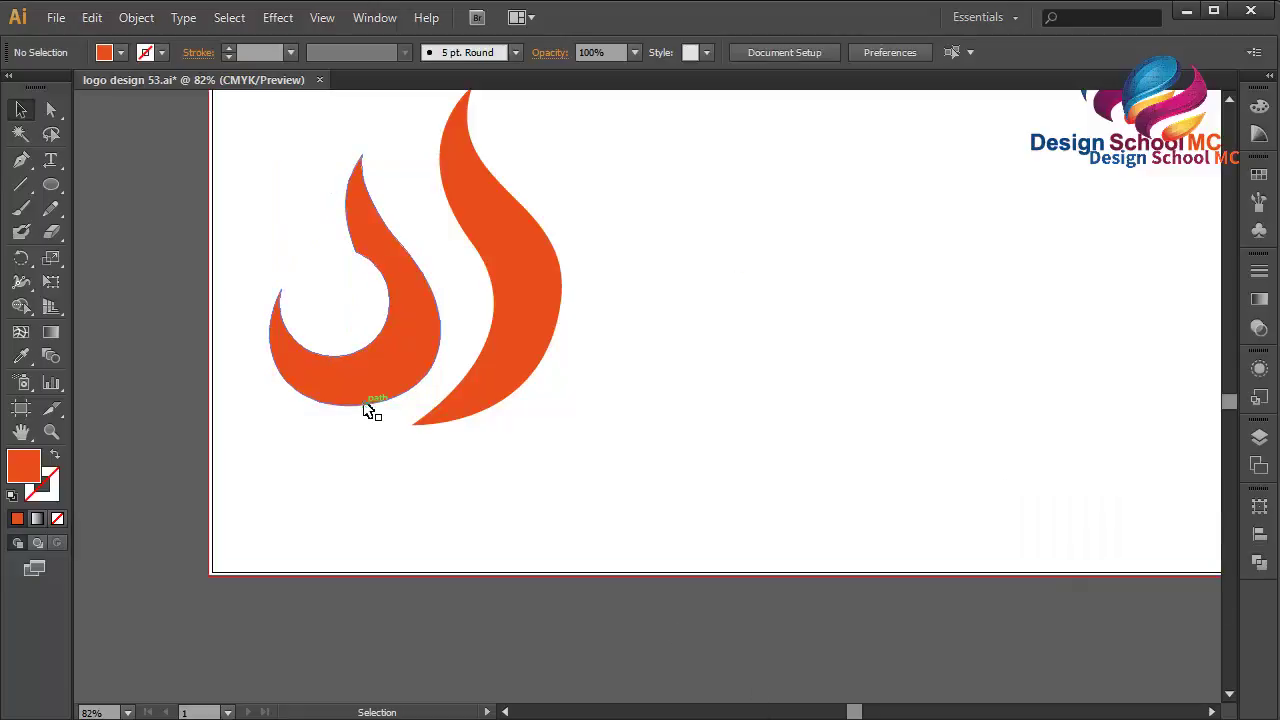
Start a Pen path on the right edge of the round cutout in the hooked flame.
{"action": "left_click", "coordinate": [23, 163]}
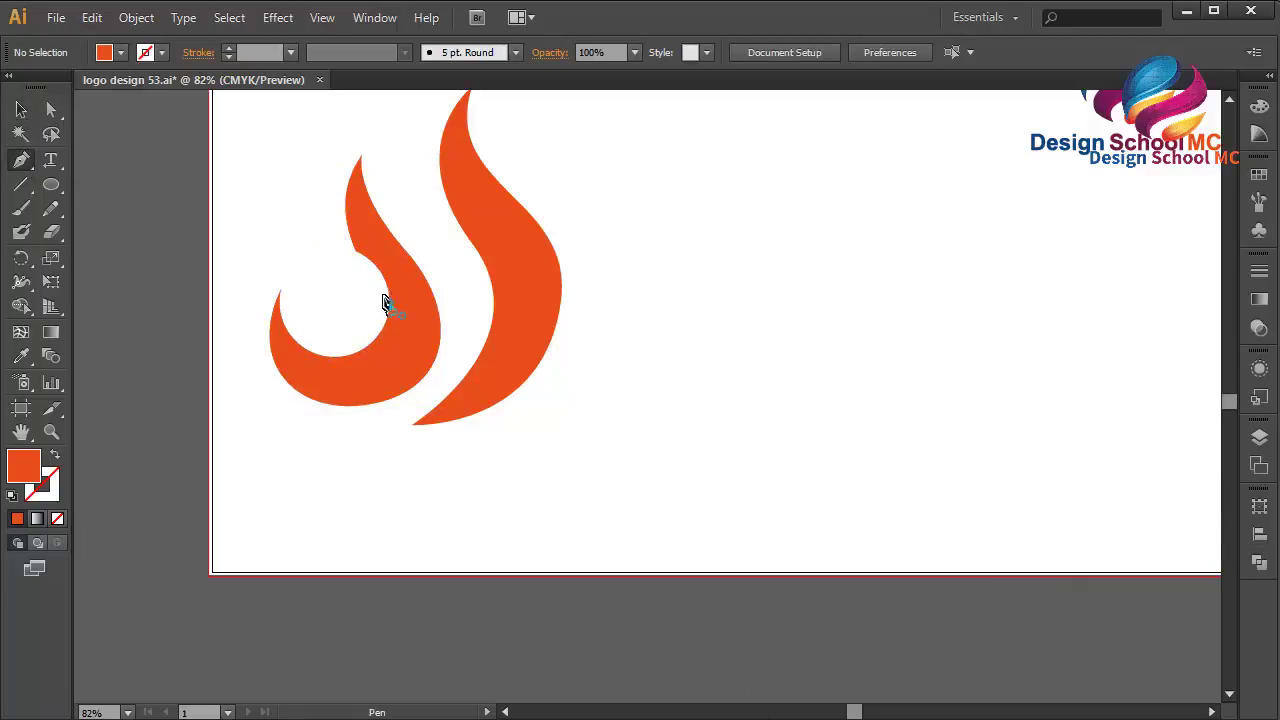
{"action": "left_click", "coordinate": [386, 300]}
{"action": "scroll", "coordinate": [391, 306], "scroll_direction": "up", "scroll_amount": 5}
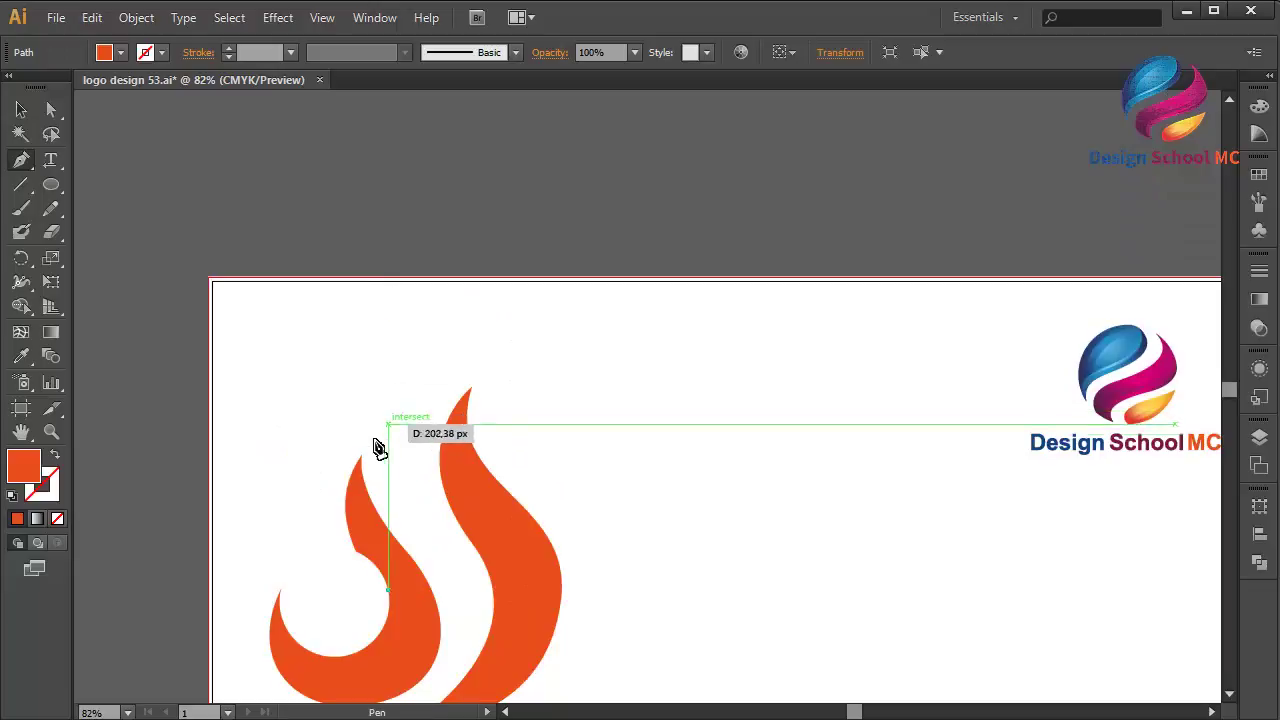
{"action": "left_click_drag", "start_coordinate": [364, 457], "coordinate": [392, 389]}
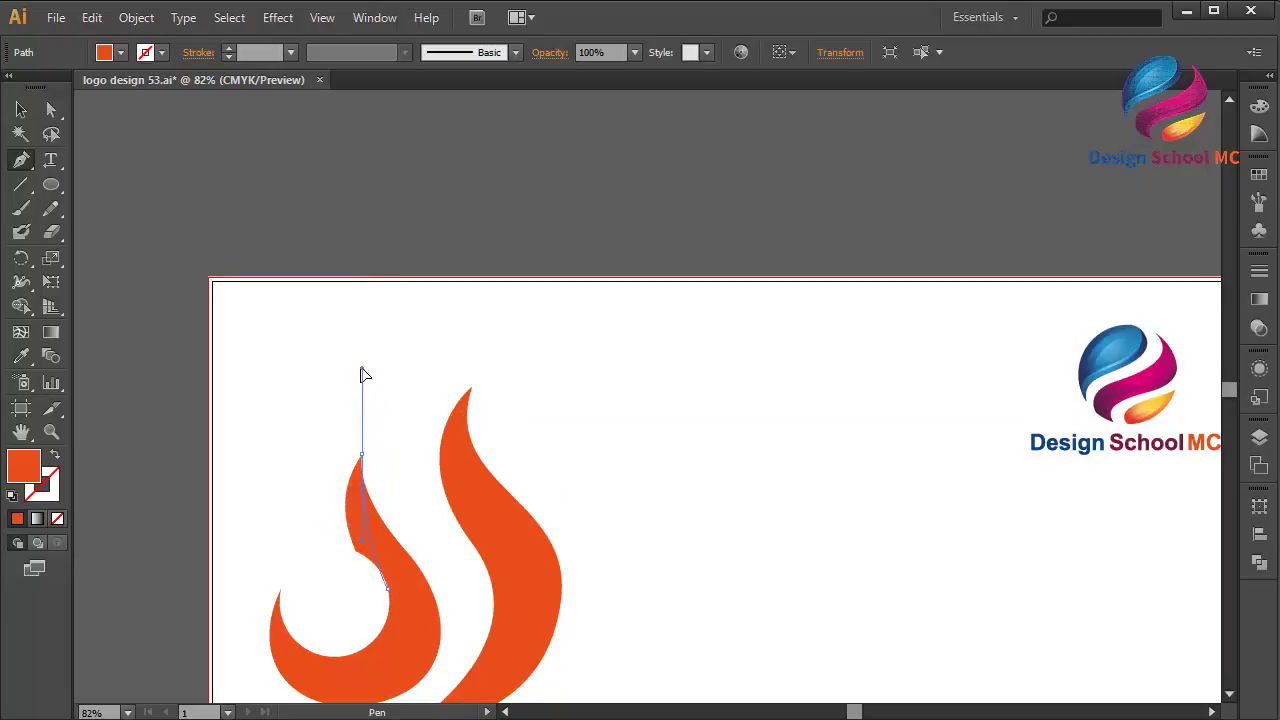
{"action": "left_click_drag", "start_coordinate": [367, 373], "coordinate": [367, 374]}
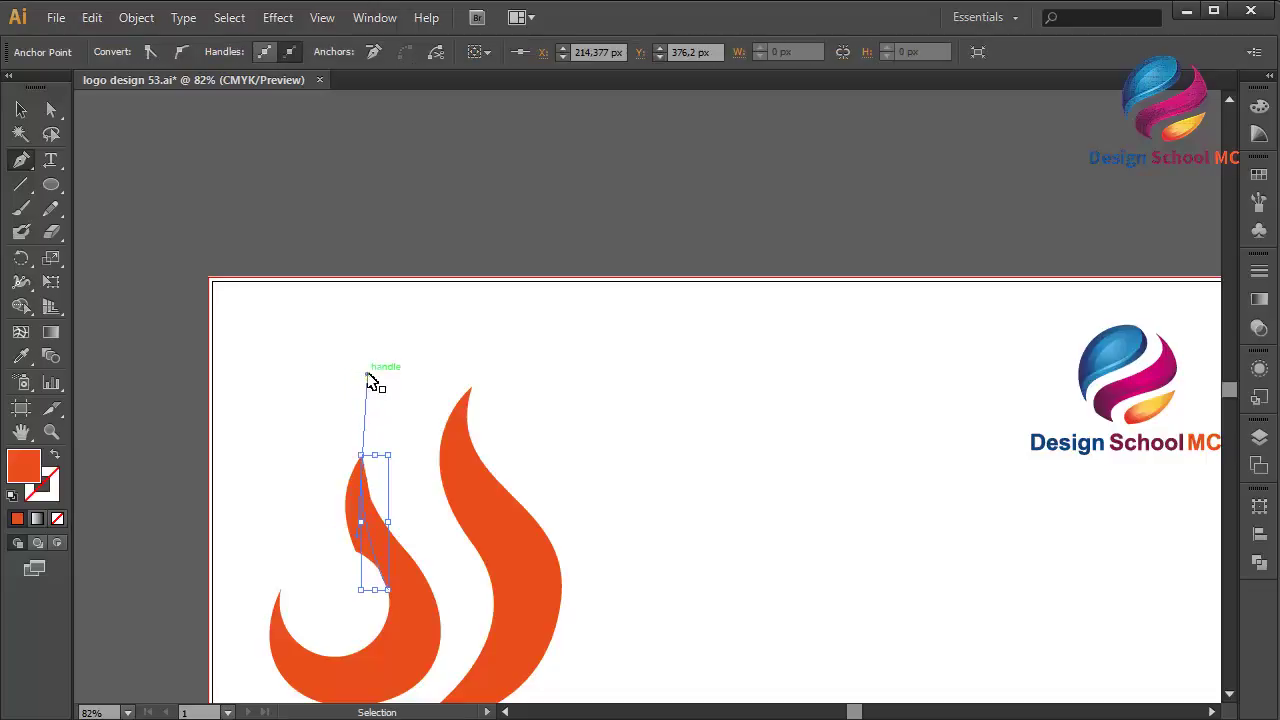
{"action": "key", "text": "ctrl+z"}
{"action": "left_click", "coordinate": [377, 467]}
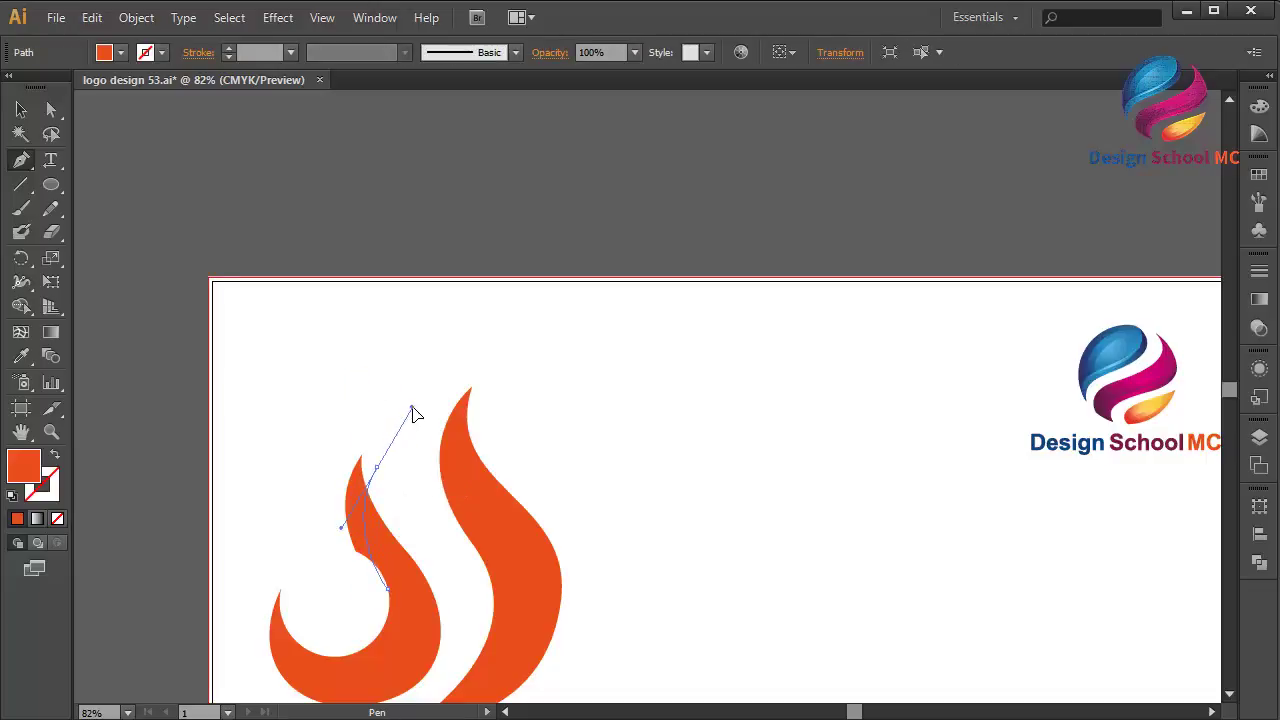
{"action": "key", "text": "ctrl+z"}
Complete the path as a closed cutting shape curving up the hooked flame's tall tip and covering its inner left edge.
{"action": "left_click", "coordinate": [361, 525]}
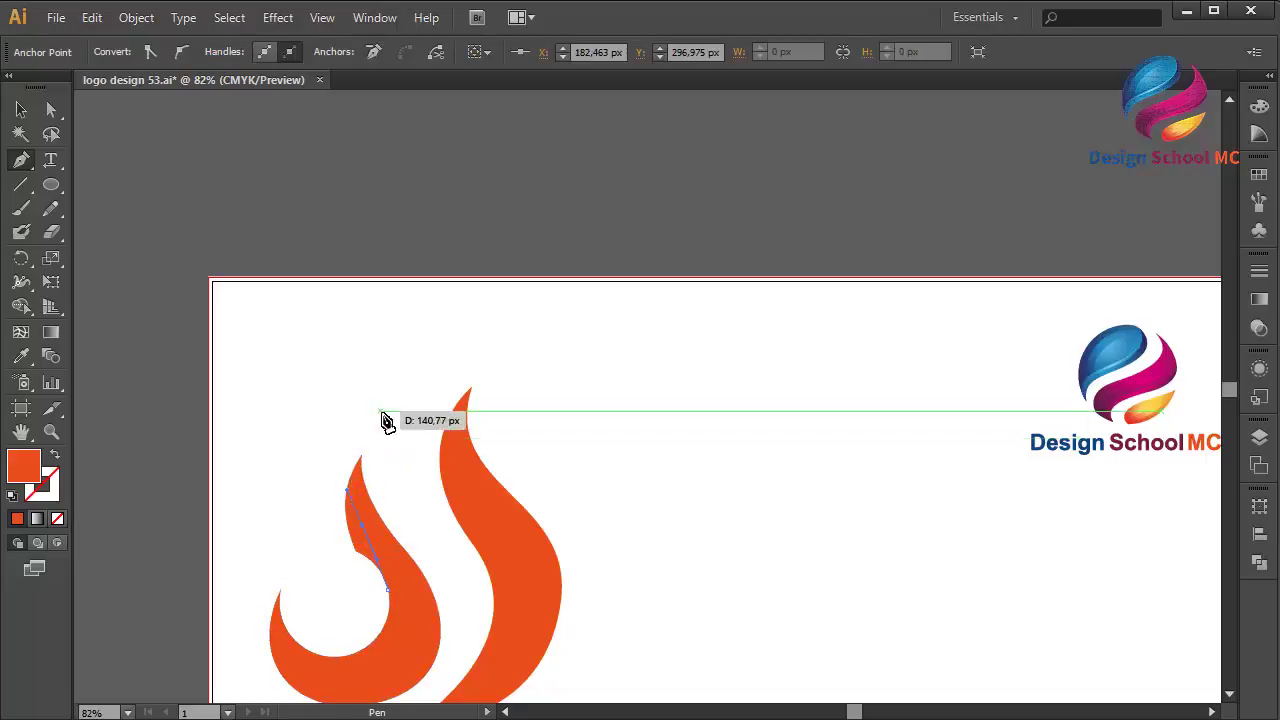
{"action": "left_click_drag", "start_coordinate": [388, 410], "coordinate": [405, 392]}
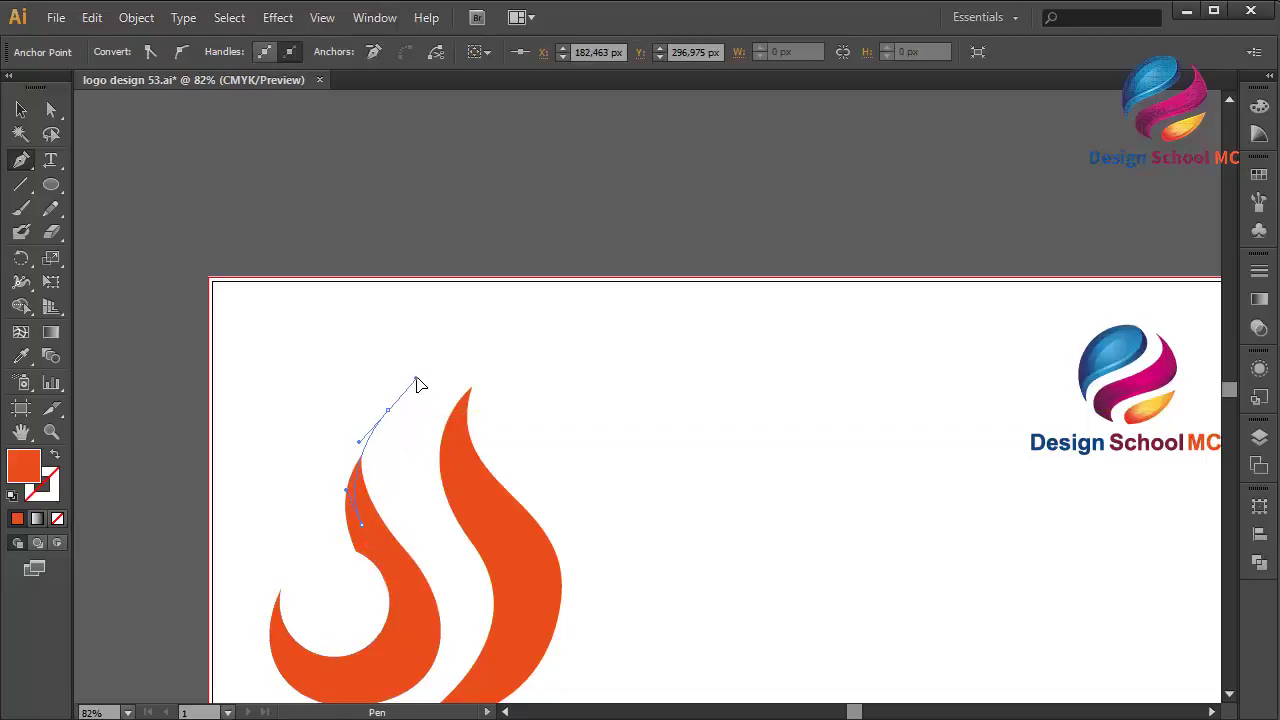
{"action": "left_click", "coordinate": [297, 485]}
{"action": "left_click", "coordinate": [320, 576]}
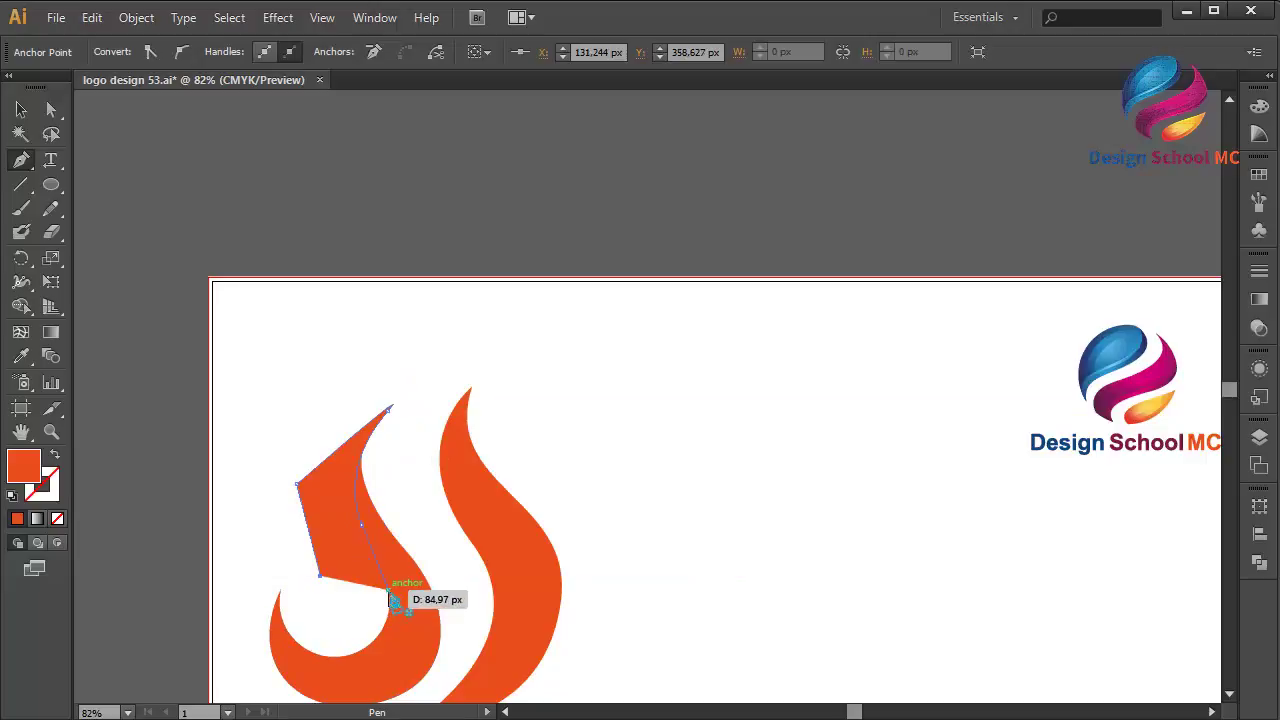
{"action": "left_click", "coordinate": [390, 592]}
Subtract the new cutting shape from the hooked flame with Pathfinder Minus Front.
{"action": "left_click", "coordinate": [25, 105]}
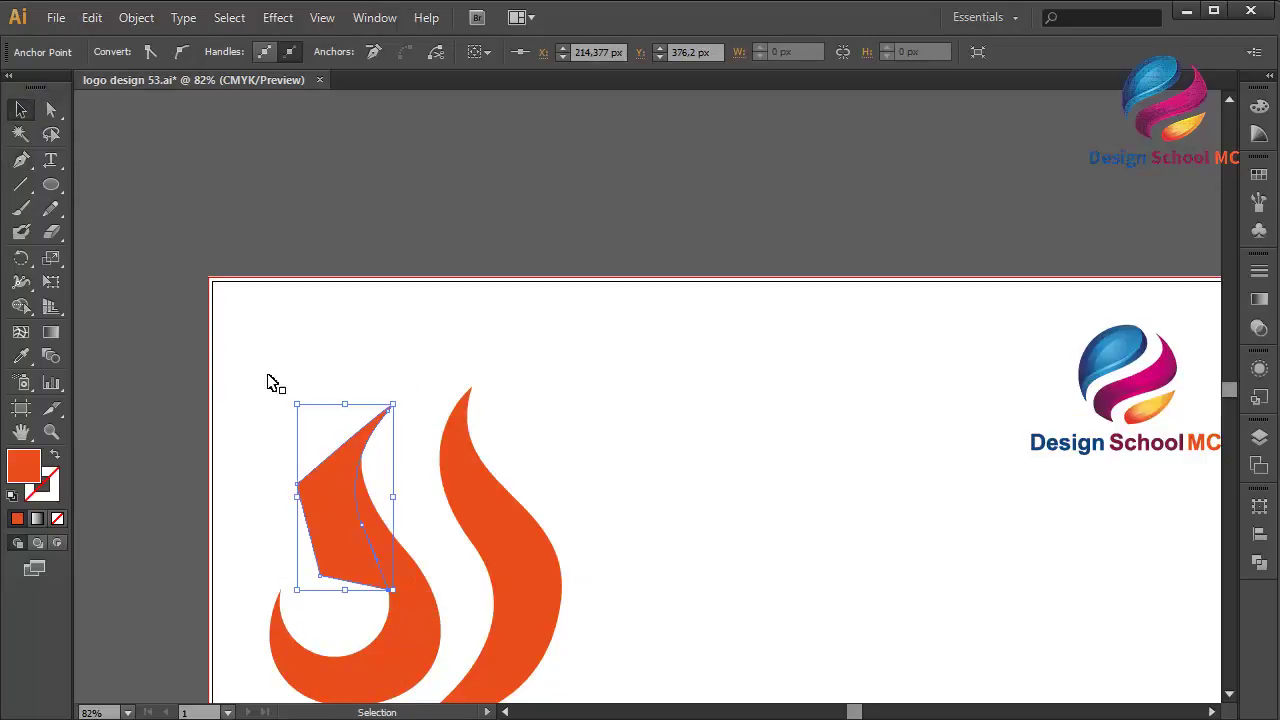
{"action": "left_click", "coordinate": [423, 620], "text": "shift"}
{"action": "left_click", "coordinate": [1259, 563]}
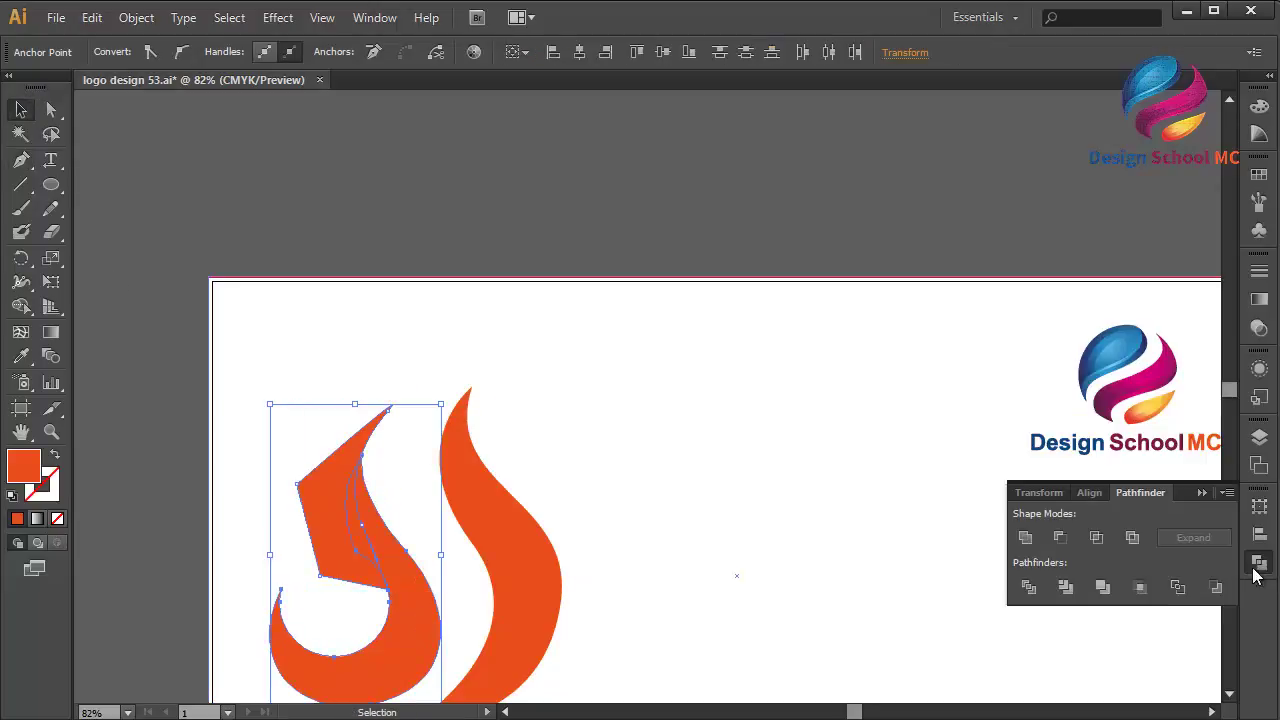
{"action": "left_click", "coordinate": [1062, 539]}
{"action": "left_click", "coordinate": [1202, 492]}
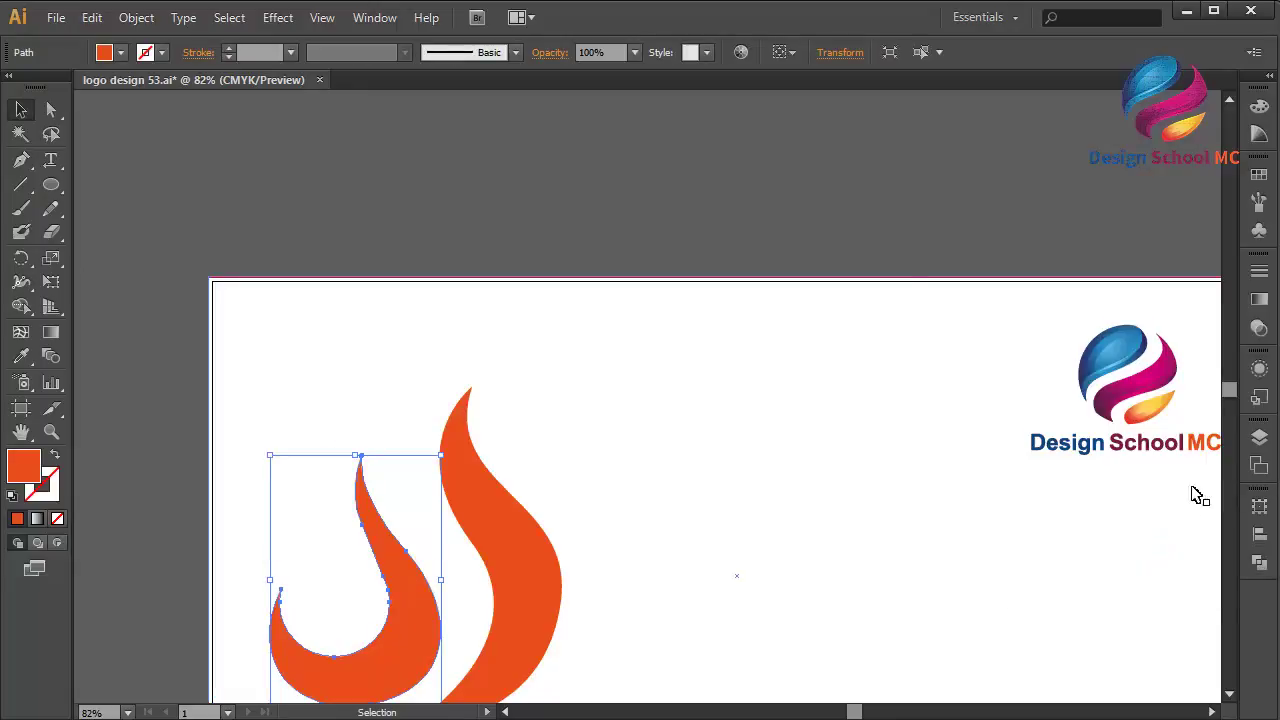
Pull the hooked flame's bottom anchor point slightly downward with the Direct Selection tool.
{"action": "scroll", "coordinate": [907, 270], "scroll_direction": "down", "scroll_amount": 5}
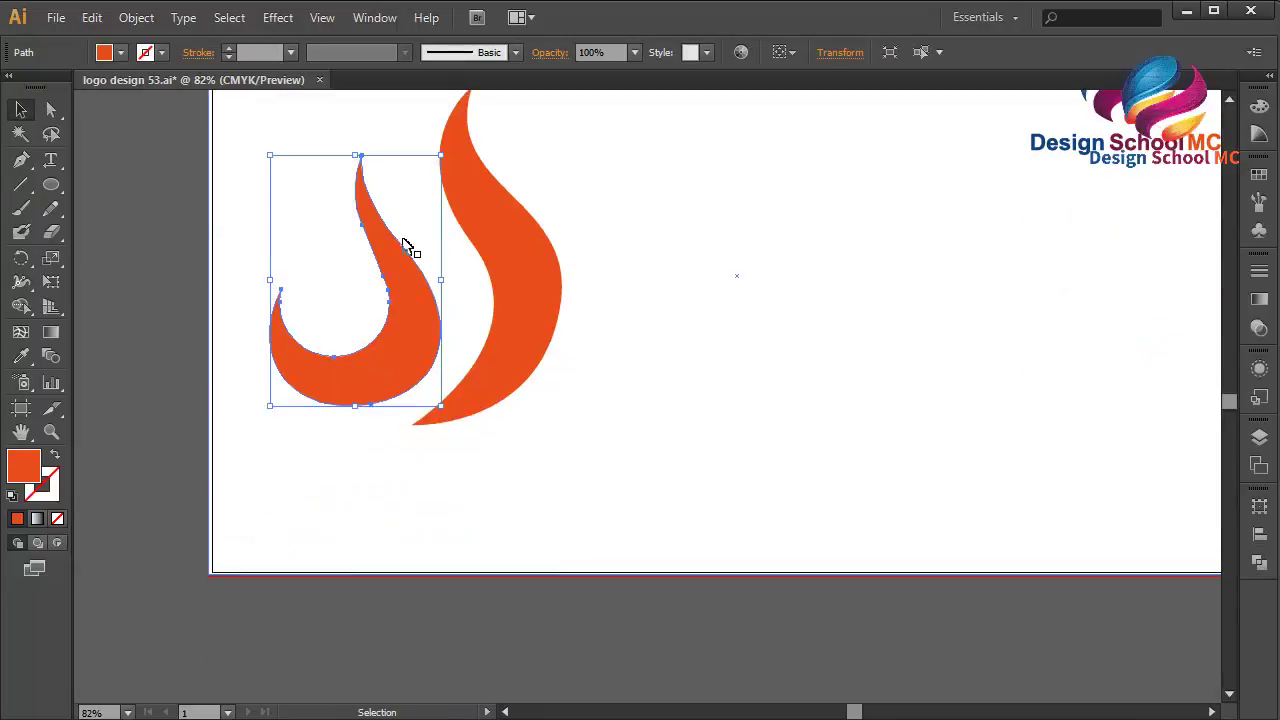
{"action": "left_click", "coordinate": [133, 249]}
{"action": "left_click", "coordinate": [51, 109]}
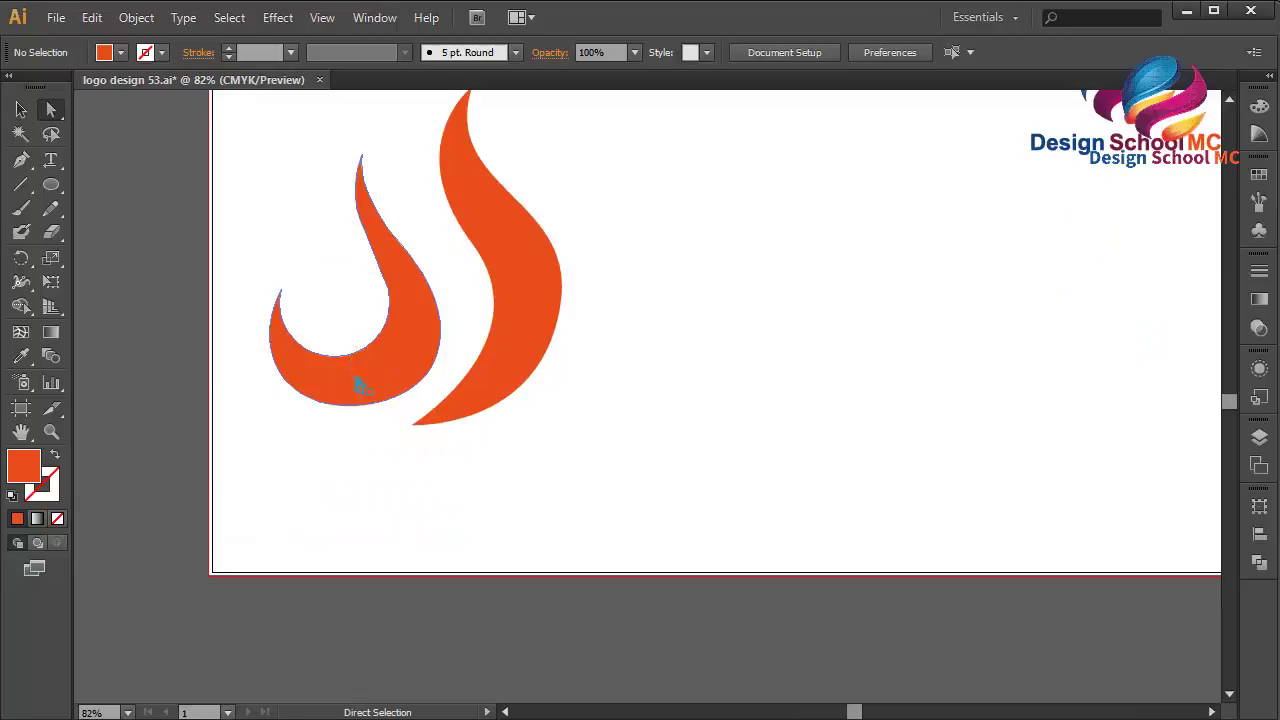
{"action": "left_click", "coordinate": [361, 412]}
{"action": "left_click", "coordinate": [369, 410]}
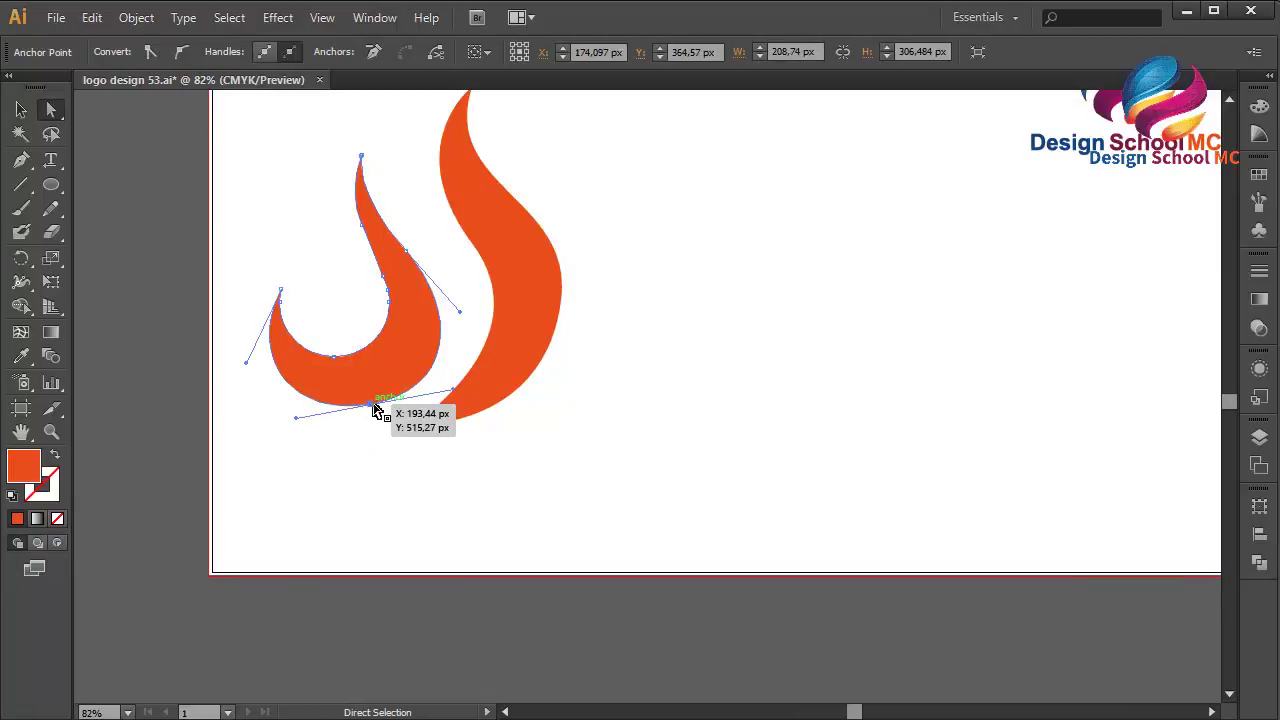
{"action": "left_click_drag", "start_coordinate": [376, 410], "coordinate": [377, 413]}
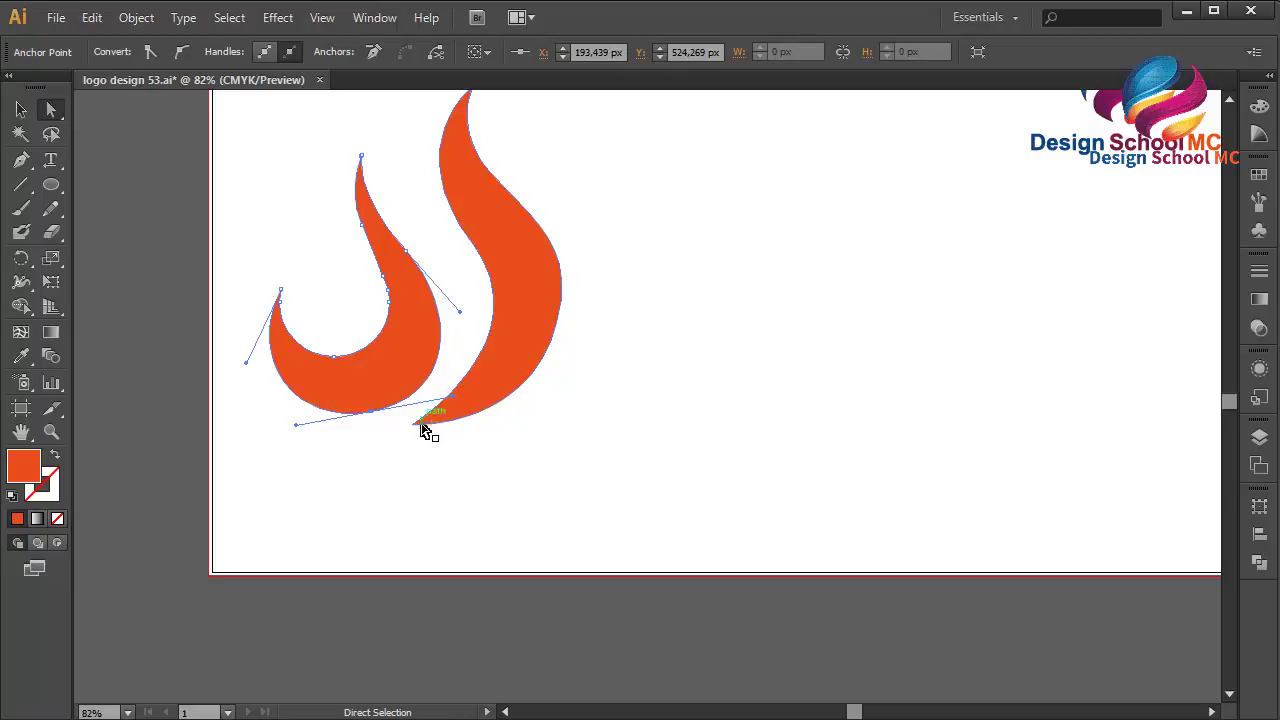
Extend the tall flame's bottom tip down and outward, then adjust the handles of its left and right edges into fuller curves.
{"action": "left_click", "coordinate": [413, 428]}
{"action": "mouse_move", "coordinate": [411, 434]}
{"action": "left_mouse_down"}
{"action": "mouse_move", "coordinate": [393, 465]}
{"action": "mouse_move", "coordinate": [401, 454]}
{"action": "left_mouse_up"}
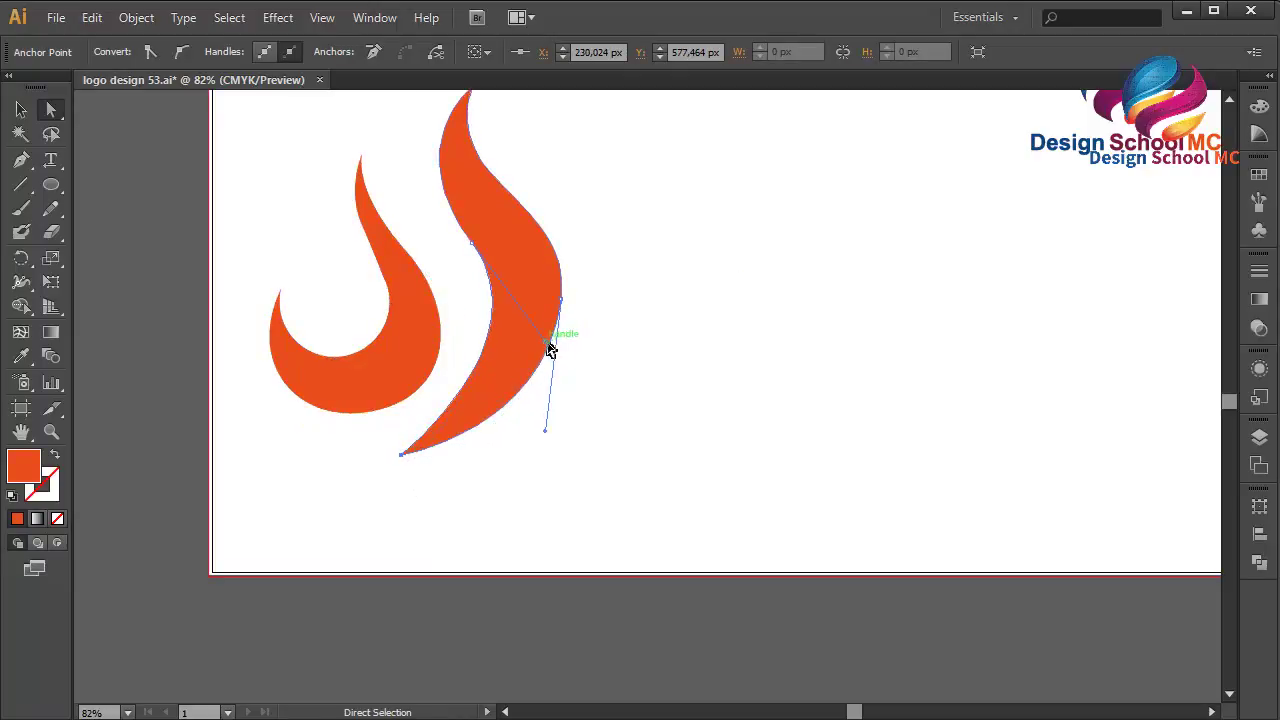
{"action": "left_click_drag", "start_coordinate": [549, 347], "coordinate": [562, 398]}
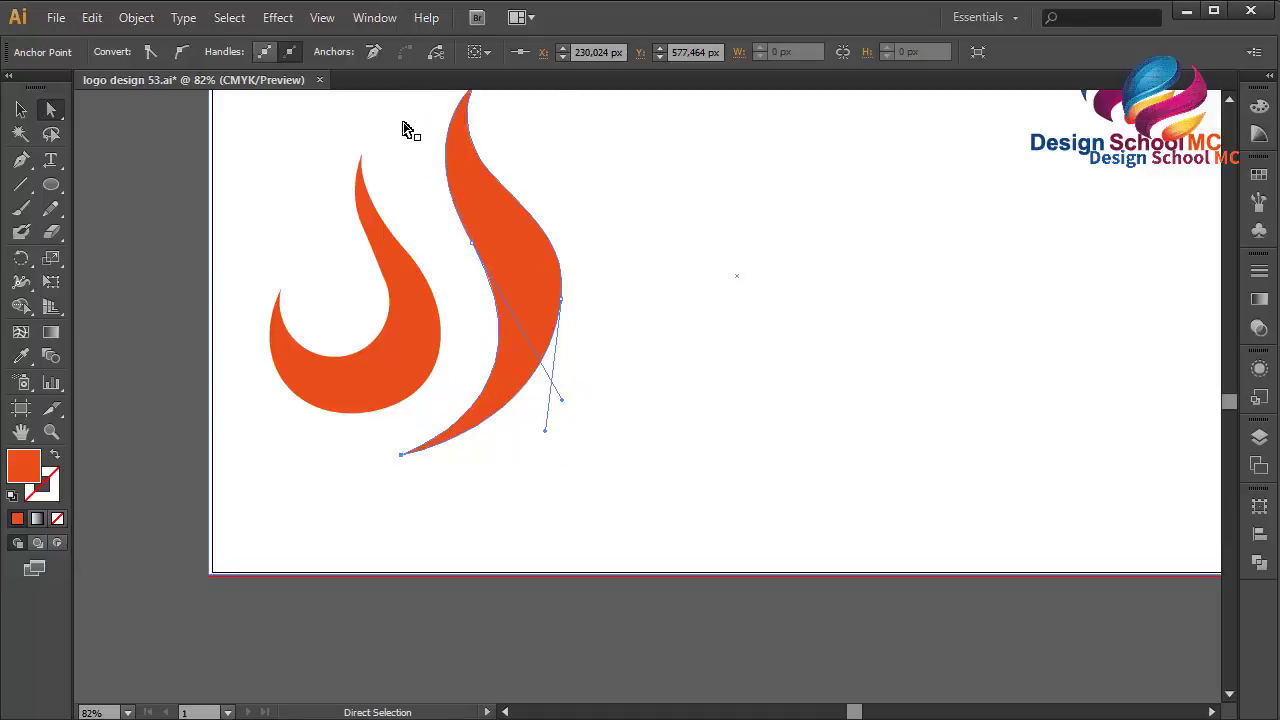
{"action": "left_click", "coordinate": [561, 299]}
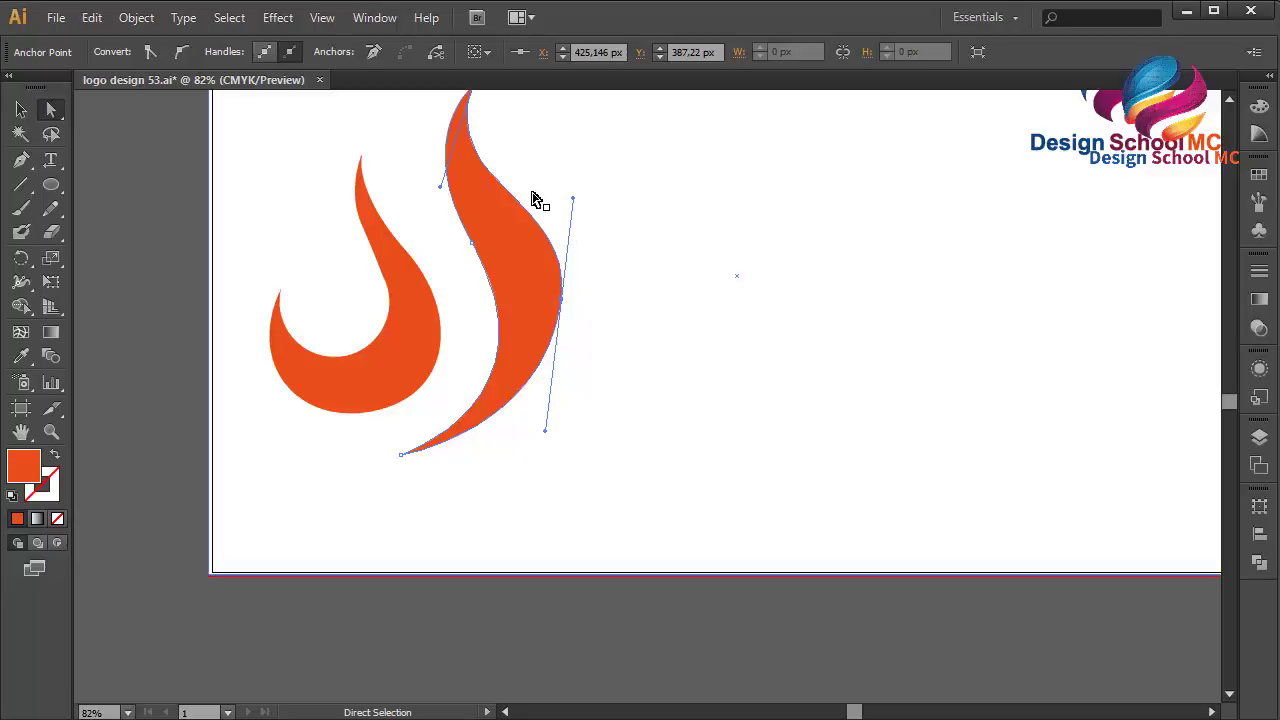
{"action": "left_click_drag", "start_coordinate": [547, 435], "coordinate": [582, 452]}
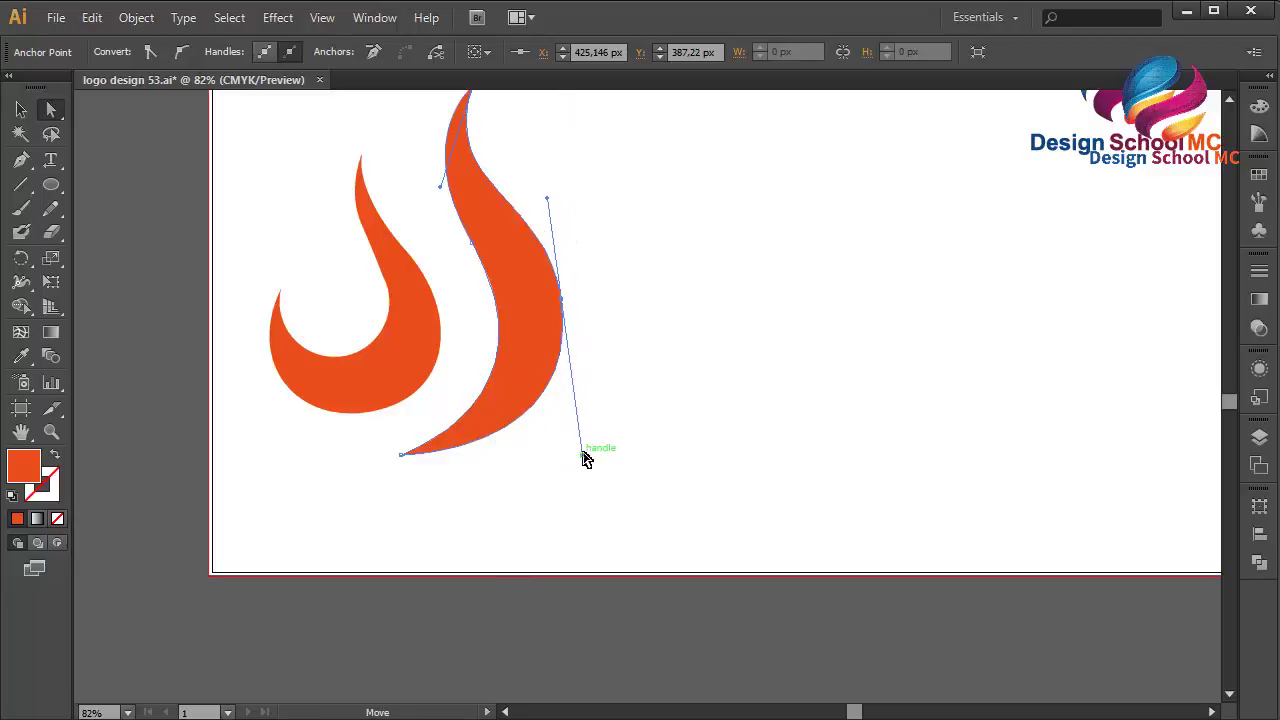
Rotate the hooked flame slightly clockwise, move it a little closer to the tall flame and deselect it.
{"action": "scroll", "coordinate": [585, 457], "scroll_direction": "up", "scroll_amount": 3}
{"action": "scroll", "coordinate": [251, 217], "scroll_direction": "down", "scroll_amount": 1}
{"action": "left_click", "coordinate": [22, 112]}
{"action": "left_click", "coordinate": [410, 465]}
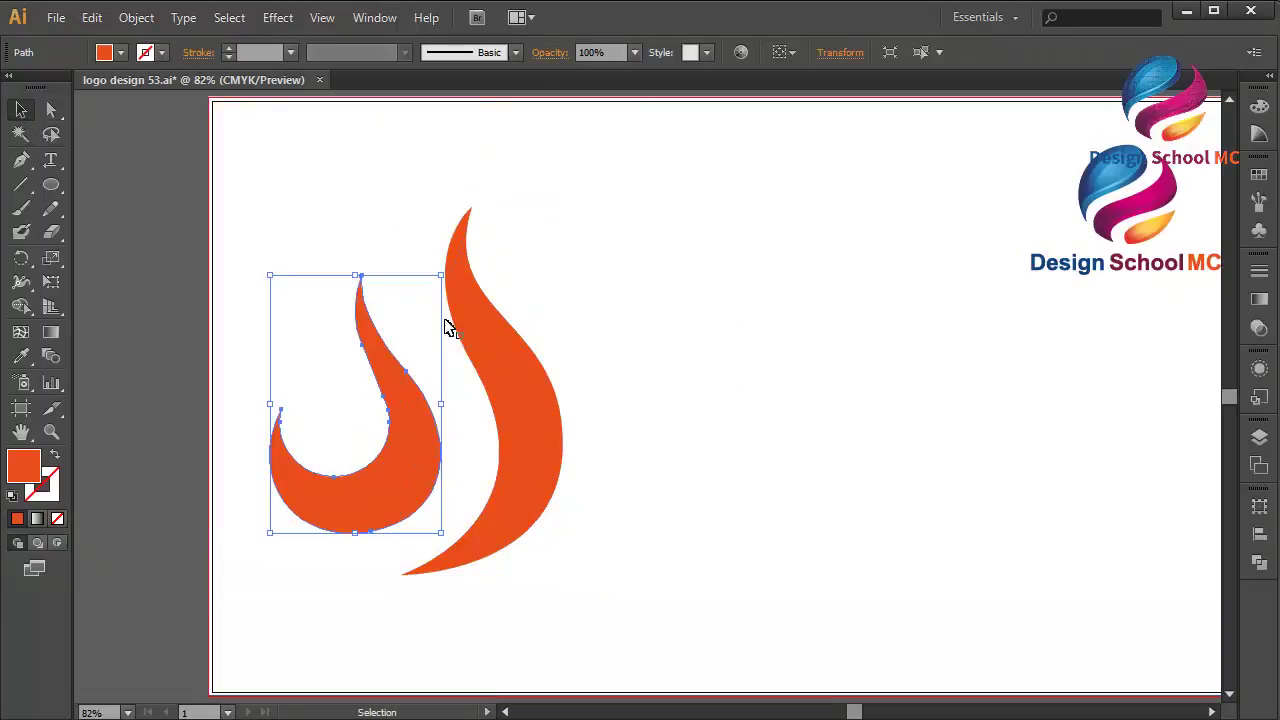
{"action": "mouse_move", "coordinate": [446, 267]}
{"action": "left_mouse_down"}
{"action": "mouse_move", "coordinate": [471, 277]}
{"action": "mouse_move", "coordinate": [459, 289]}
{"action": "left_mouse_up"}
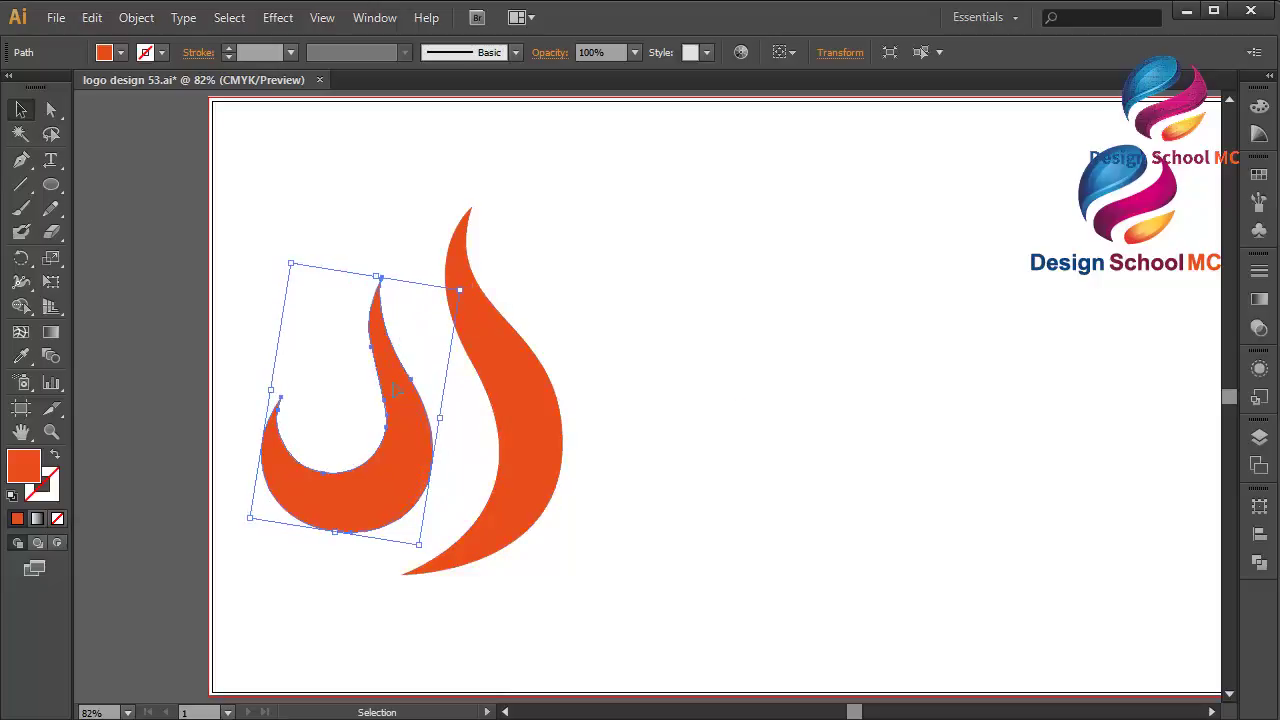
{"action": "left_click_drag", "start_coordinate": [413, 420], "coordinate": [434, 418]}
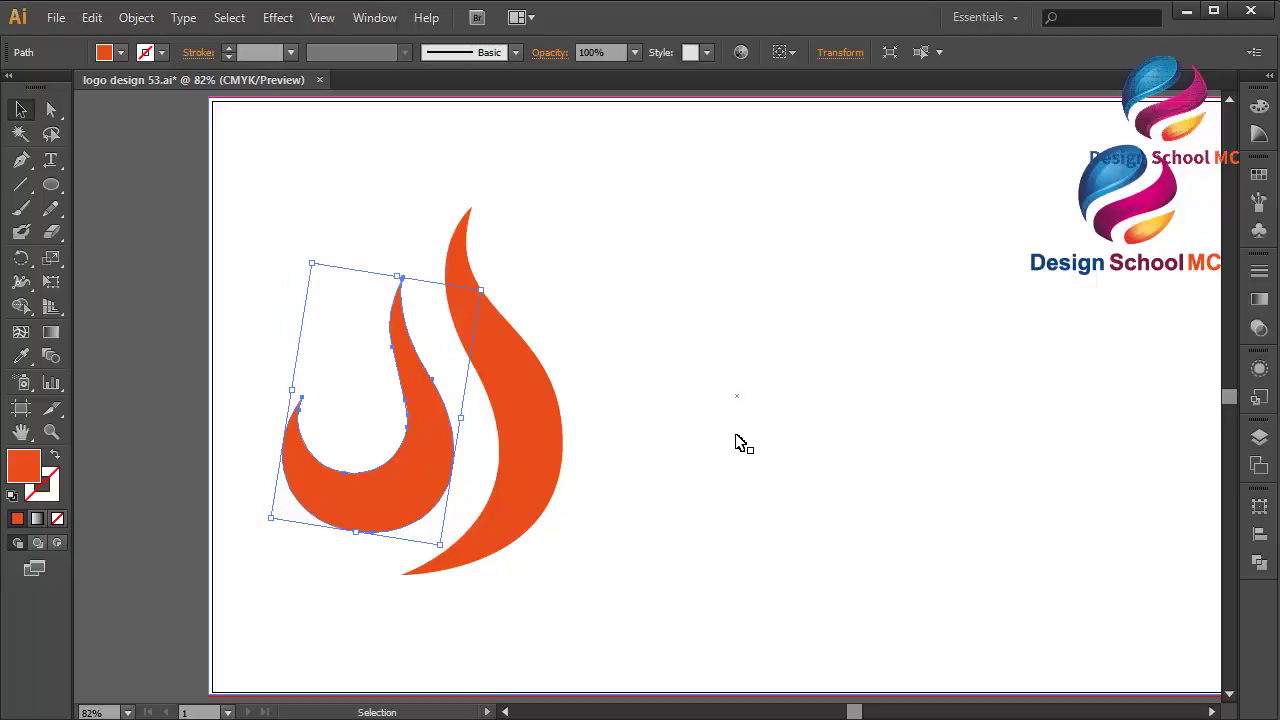
{"action": "left_click", "coordinate": [168, 439]}
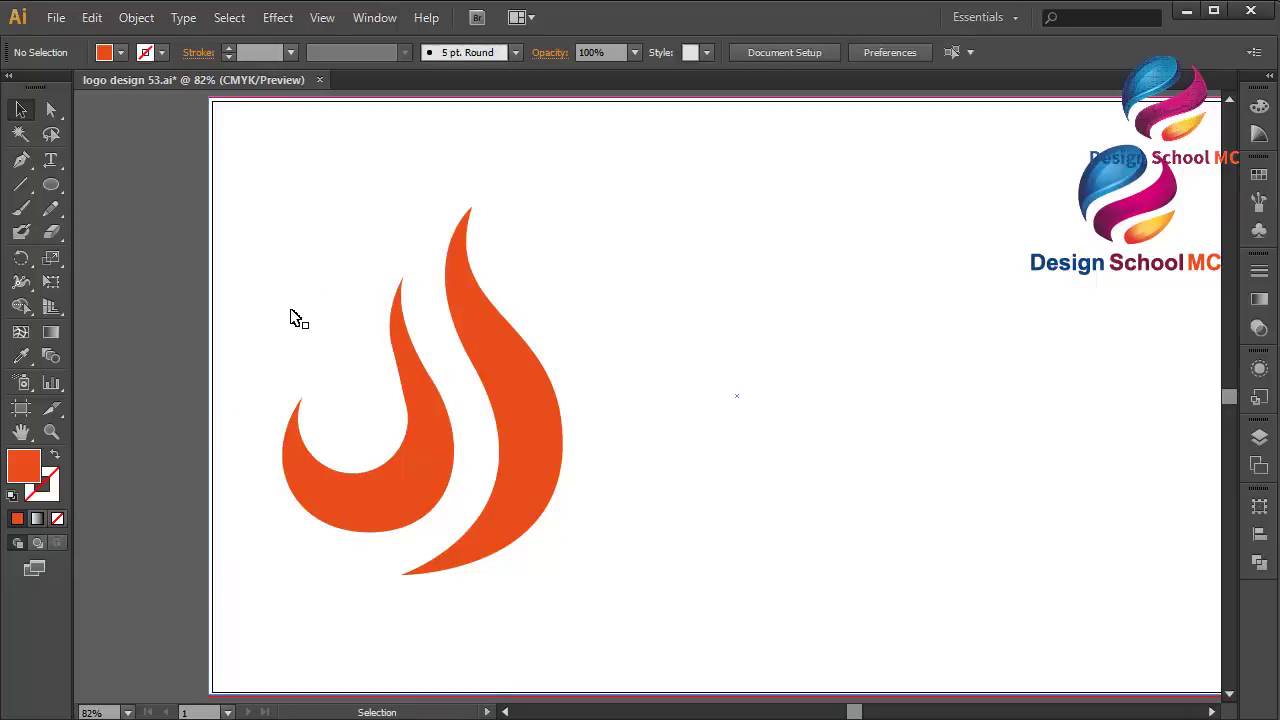
Select both flames together, rotate them slightly counterclockwise and deselect them.
{"action": "left_click", "coordinate": [466, 362]}
{"action": "left_click", "coordinate": [428, 451], "text": "shift"}
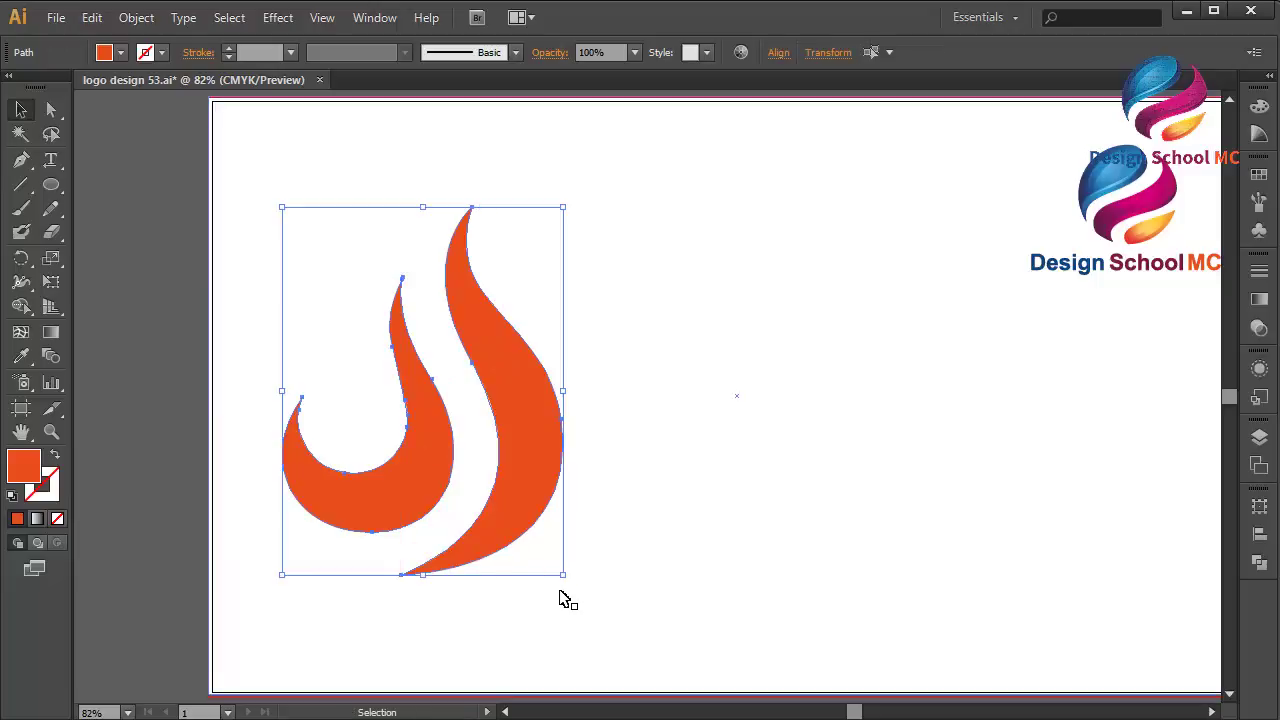
{"action": "left_click_drag", "start_coordinate": [570, 585], "coordinate": [608, 580]}
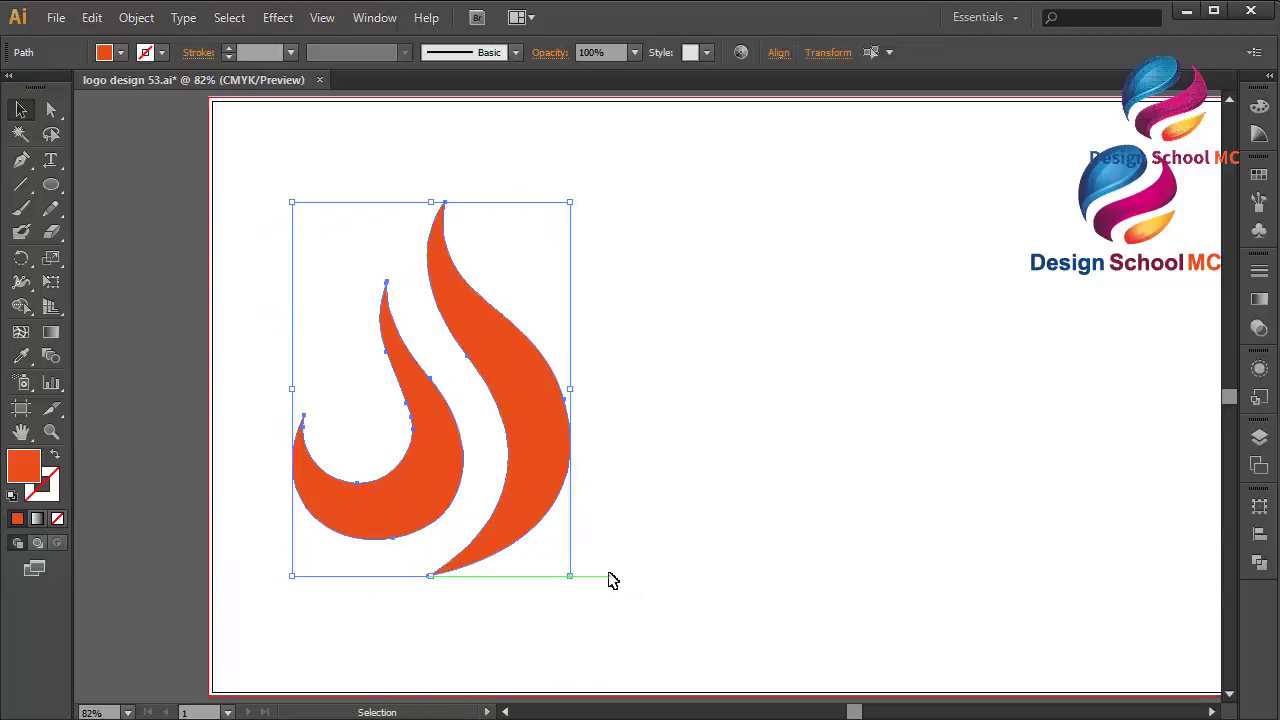
{"action": "left_click", "coordinate": [376, 249]}
Start a Pen path at the tall flame's bottom tip and place a curved anchor inside its lower right side.
{"action": "left_click", "coordinate": [21, 160]}
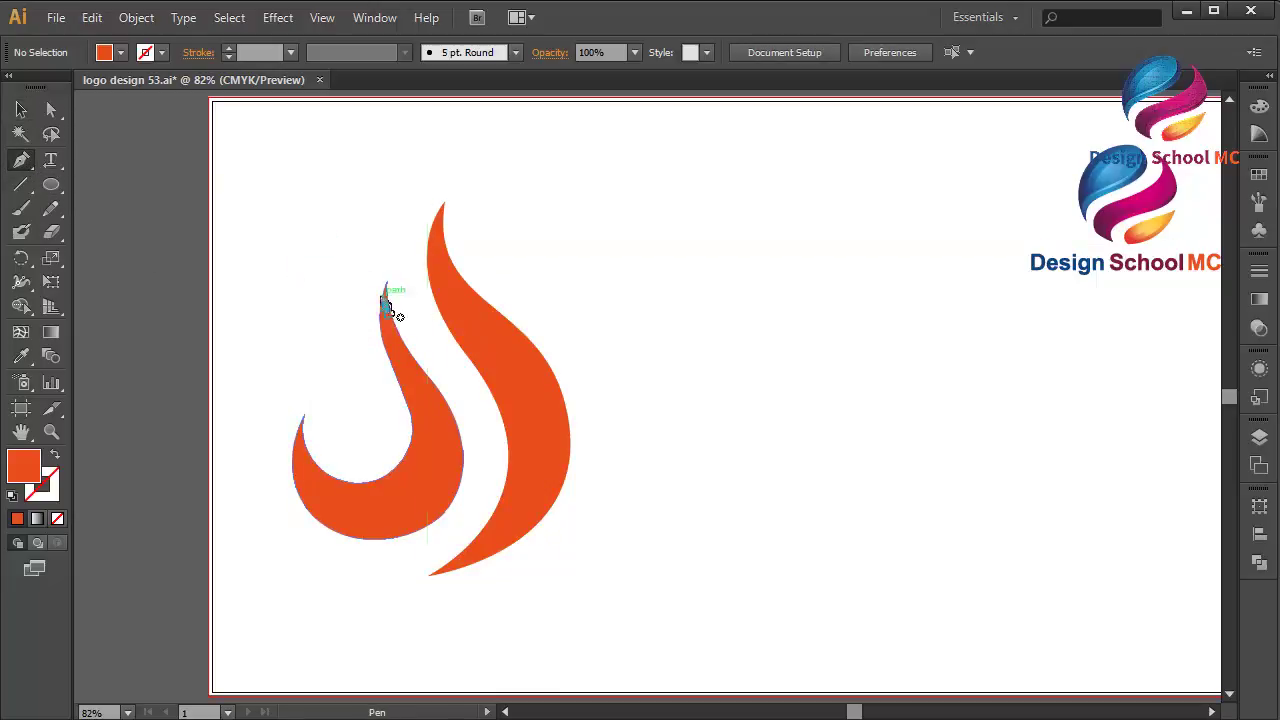
{"action": "right_click", "coordinate": [450, 316]}
{"action": "left_click", "coordinate": [431, 576]}
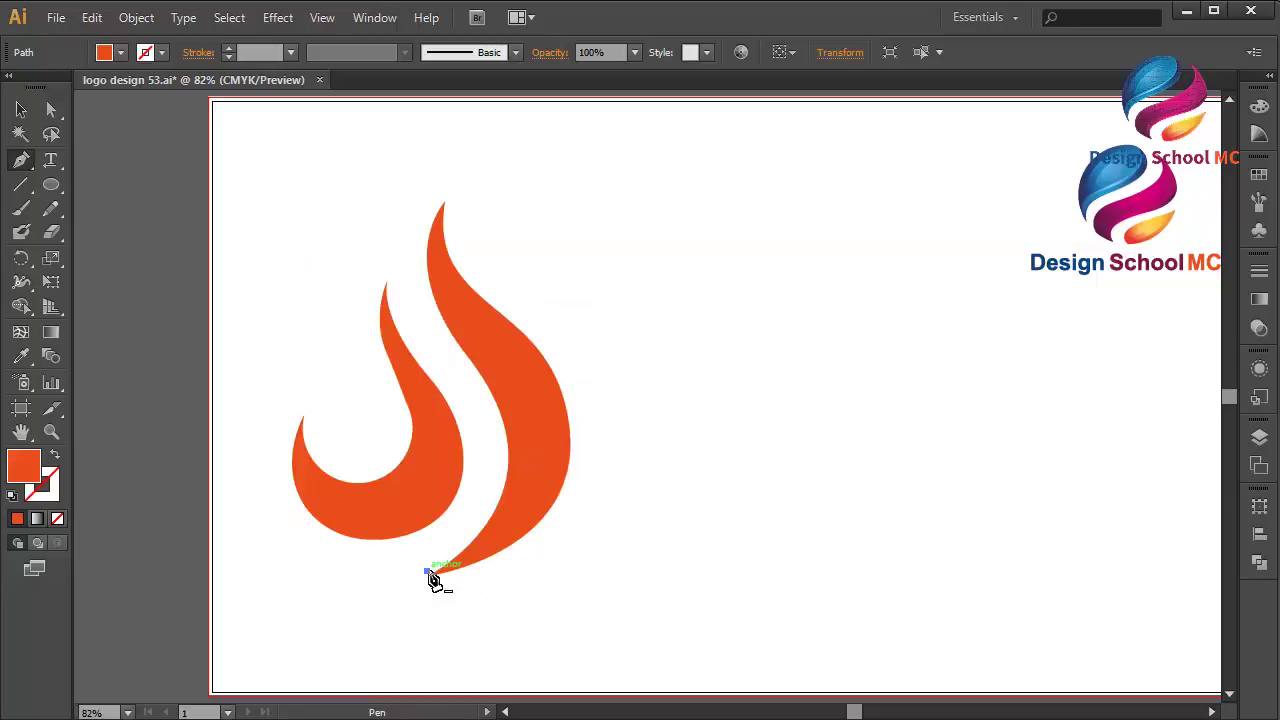
{"action": "key", "text": "ctrl+z"}
{"action": "left_click", "coordinate": [429, 577]}
{"action": "left_click_drag", "start_coordinate": [435, 587], "coordinate": [540, 476]}
{"action": "left_click_drag", "start_coordinate": [566, 398], "coordinate": [480, 108]}
{"action": "left_click_drag", "start_coordinate": [470, 367], "coordinate": [492, 313]}
{"action": "scroll", "coordinate": [494, 318], "scroll_direction": "down", "scroll_amount": 6}
{"action": "key", "text": "ctrl"}
{"action": "key", "text": "ctrl+z"}
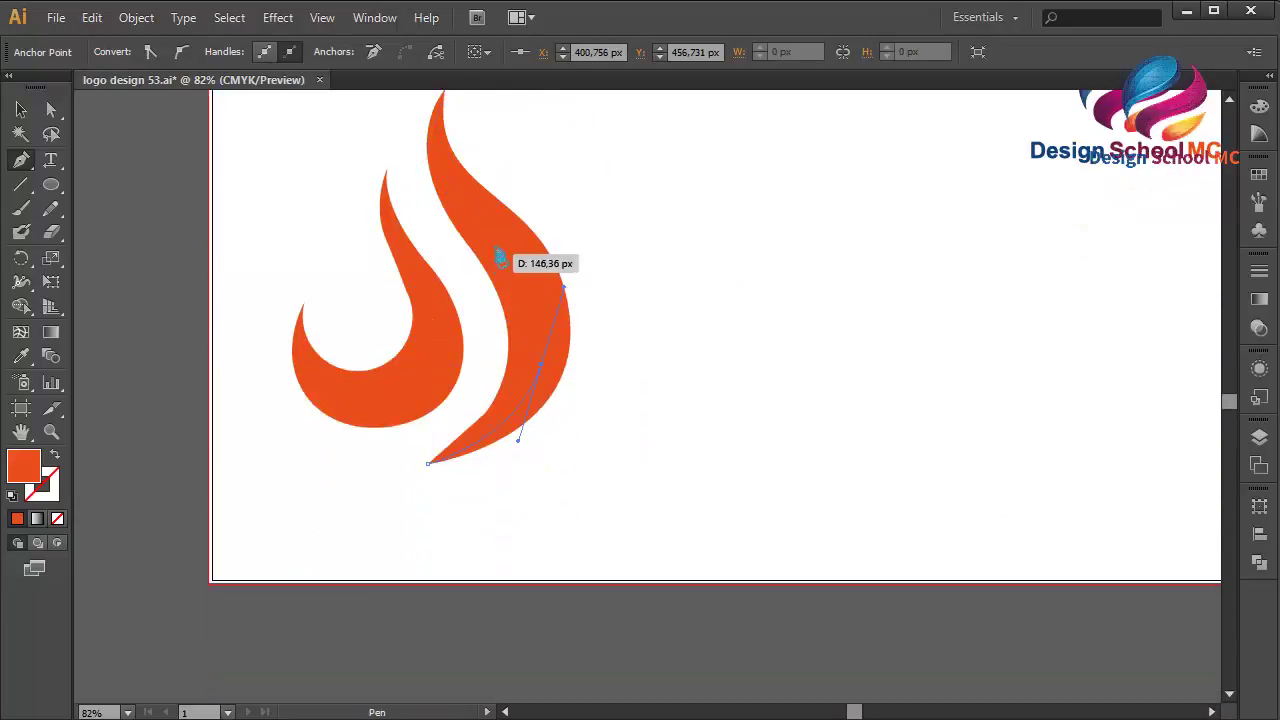
Continue the path up through the middle of the tall flame to its top tip and turn that end into a corner.
{"action": "left_click_drag", "start_coordinate": [498, 236], "coordinate": [444, 170]}
{"action": "key", "text": "ctrl+z"}
{"action": "scroll", "coordinate": [449, 180], "scroll_direction": "up", "scroll_amount": 5}
{"action": "scroll", "coordinate": [449, 180], "scroll_direction": "right", "scroll_amount": 2}
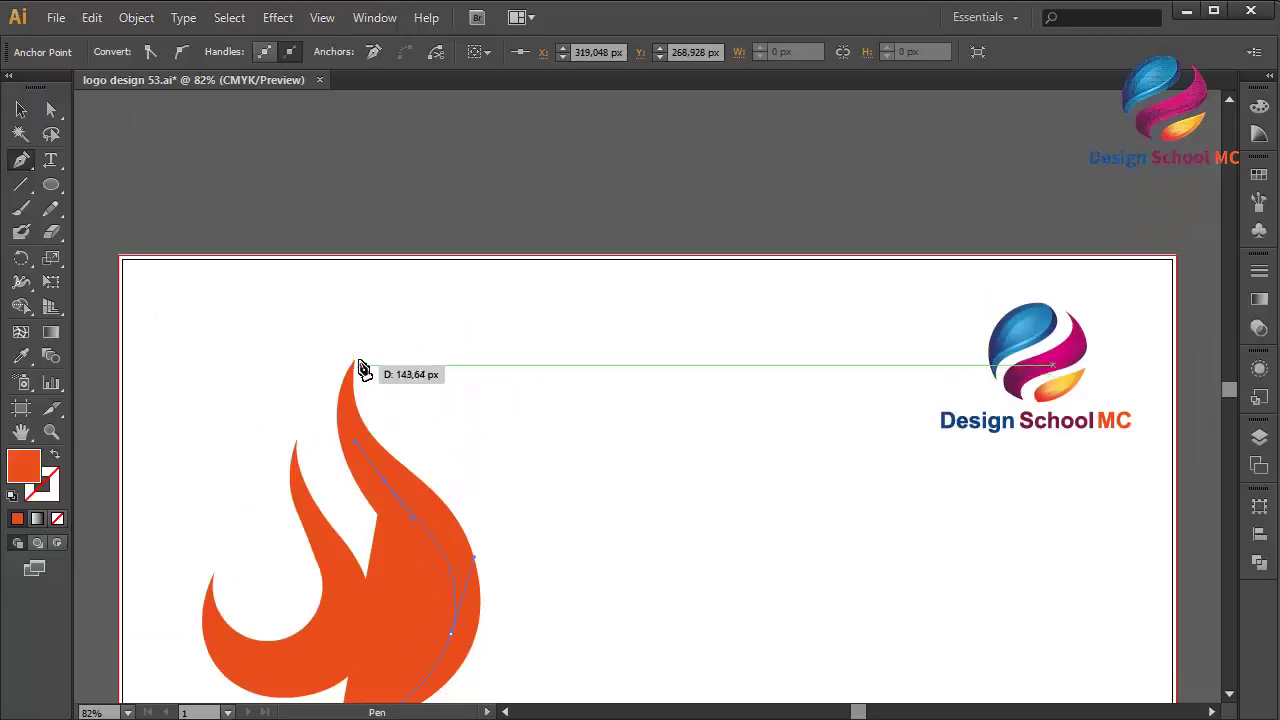
{"action": "left_click", "coordinate": [357, 366]}
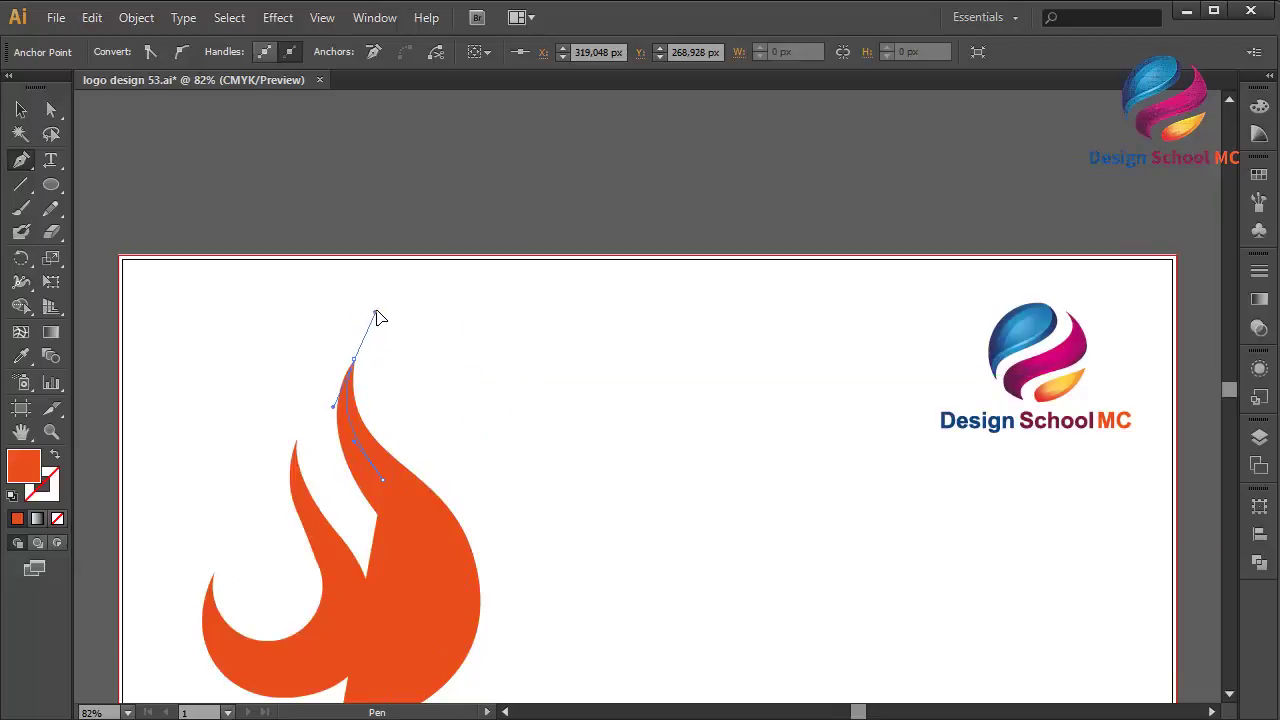
{"action": "left_click_drag", "start_coordinate": [376, 312], "coordinate": [377, 311]}
{"action": "left_click", "coordinate": [357, 366]}
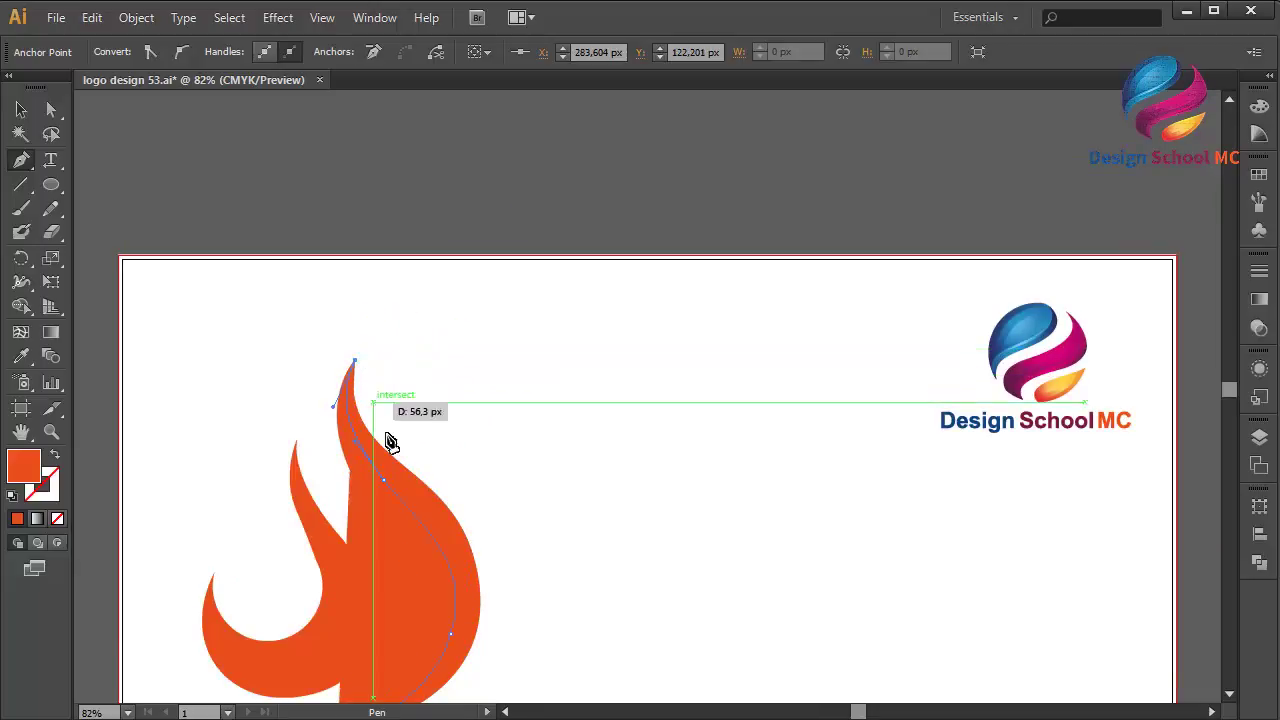
Close the path down the tall flame's outer right edge to the bottom tip and bulge that edge slightly outward.
{"action": "left_click_drag", "start_coordinate": [420, 479], "coordinate": [500, 556]}
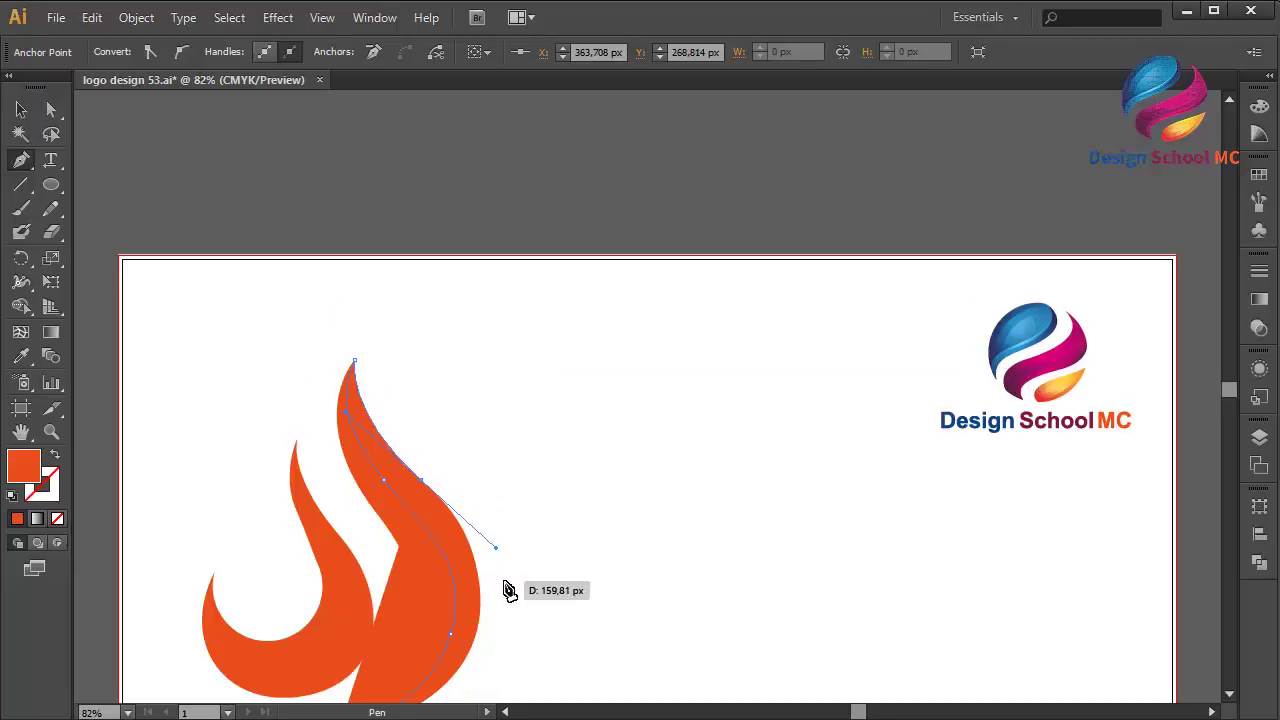
{"action": "scroll", "coordinate": [503, 589], "scroll_direction": "down", "scroll_amount": 5}
{"action": "scroll", "coordinate": [491, 379], "scroll_direction": "up", "scroll_amount": 2}
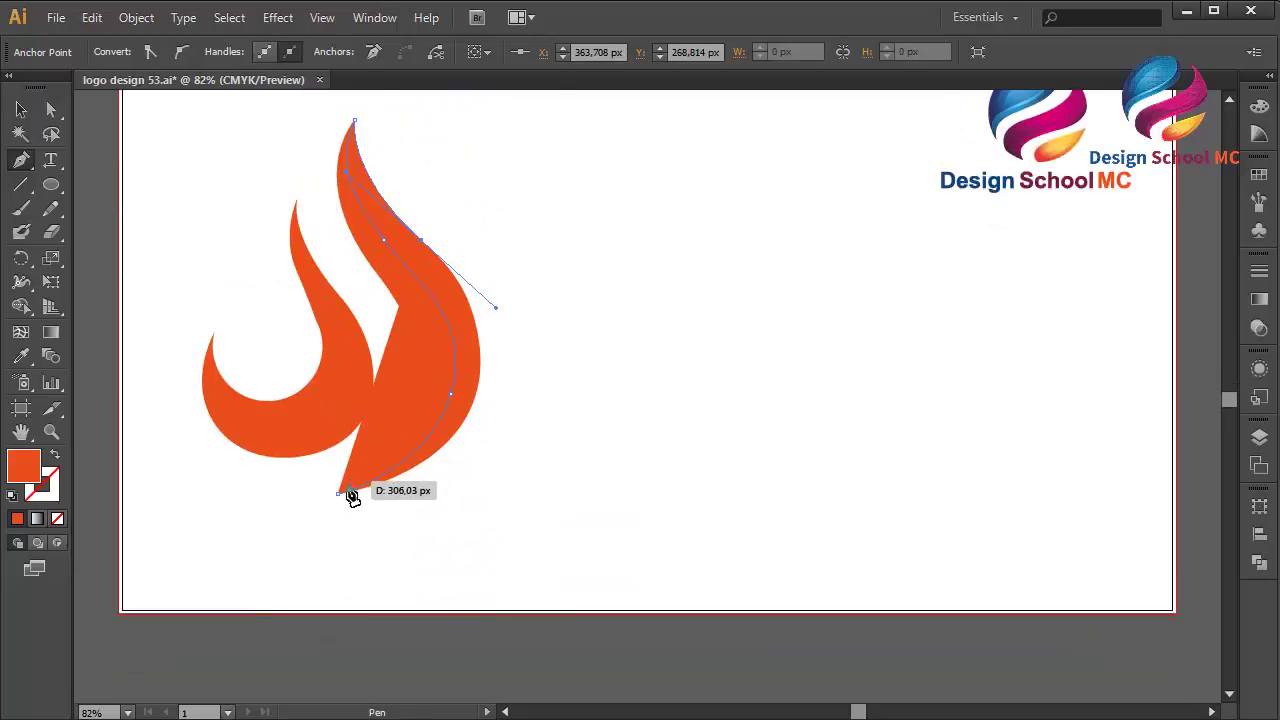
{"action": "left_click_drag", "start_coordinate": [331, 494], "coordinate": [137, 535]}
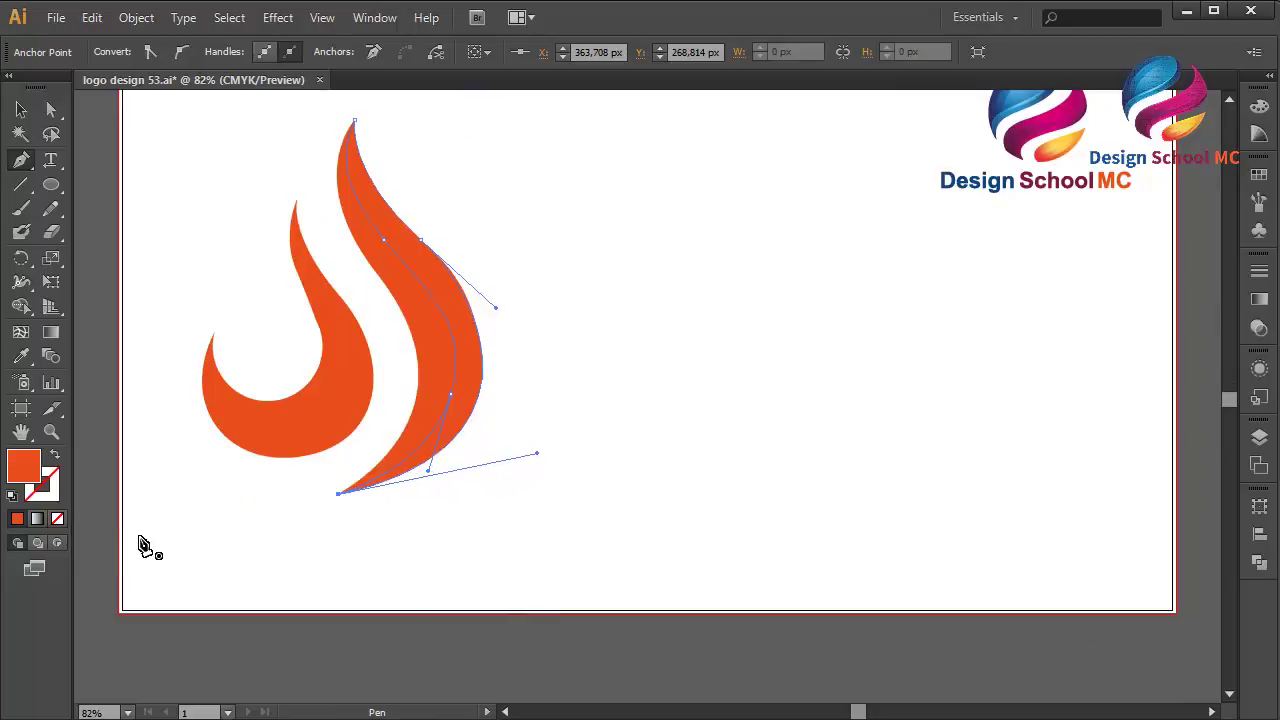
{"action": "left_click", "coordinate": [54, 111]}
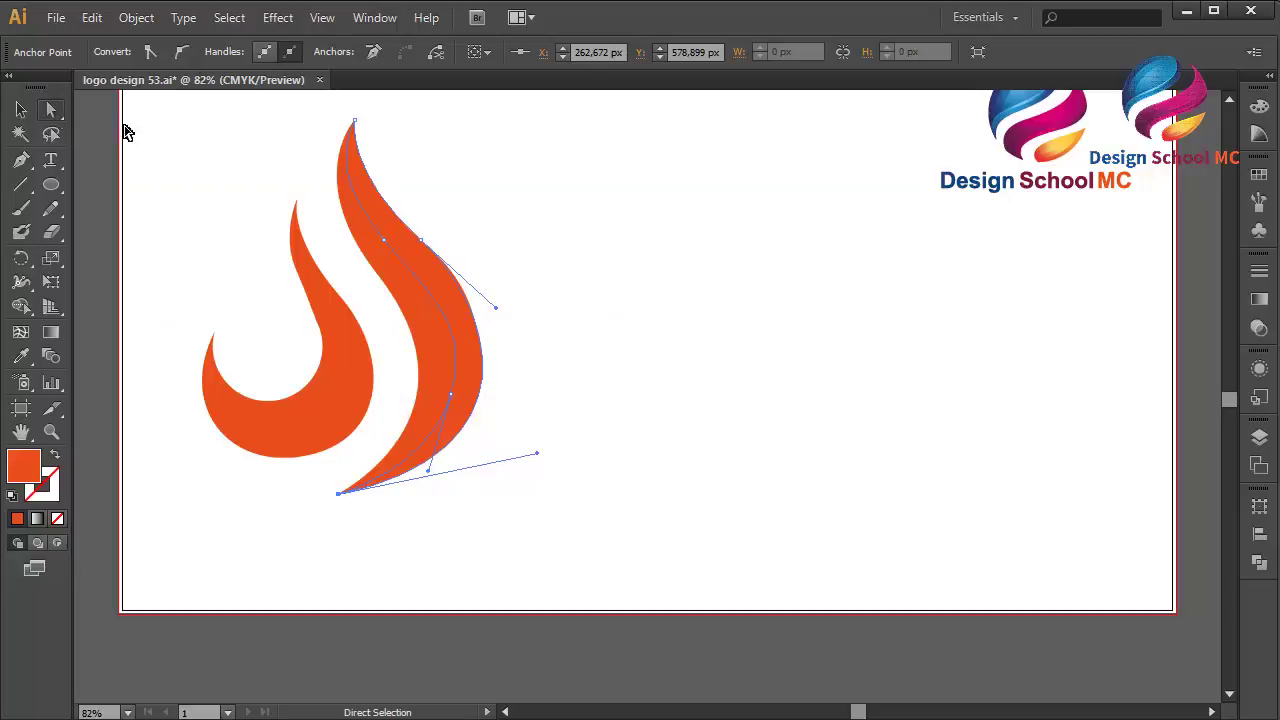
{"action": "left_click_drag", "start_coordinate": [499, 312], "coordinate": [508, 317]}
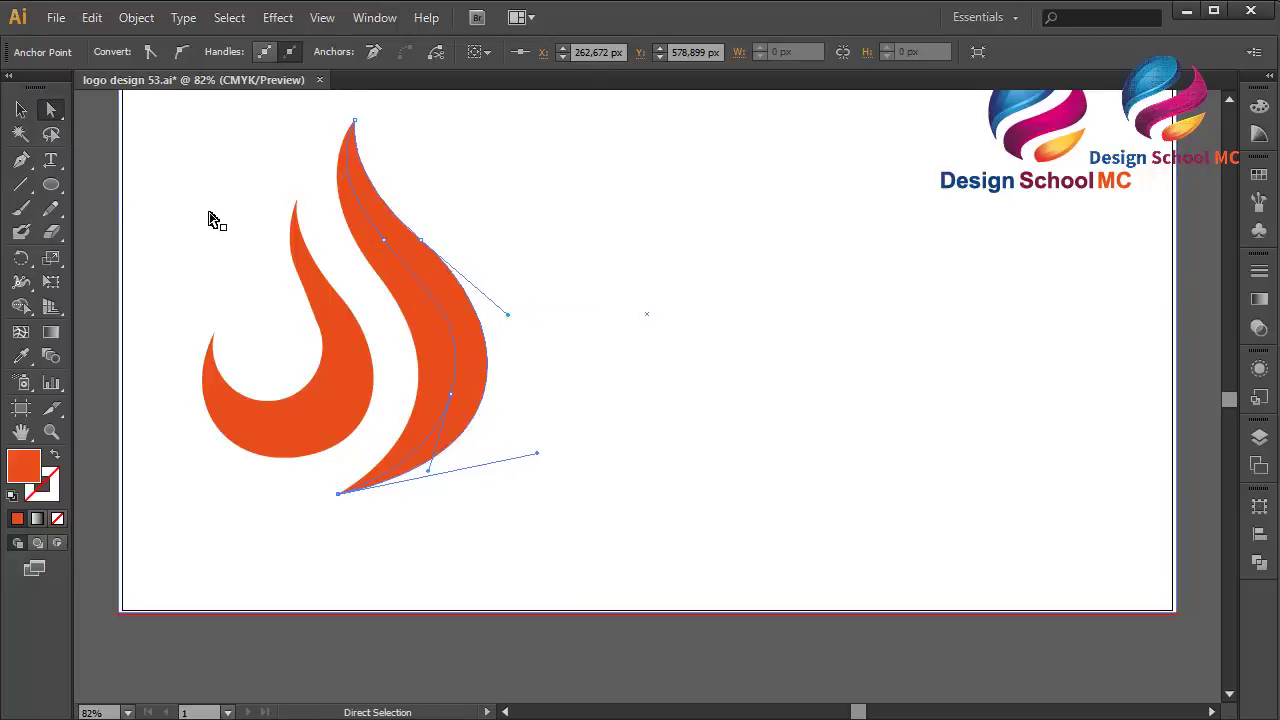
Fill the new shape on the tall flame's right side with the orange-to-red radial gradient swatch.
{"action": "left_click", "coordinate": [21, 110]}
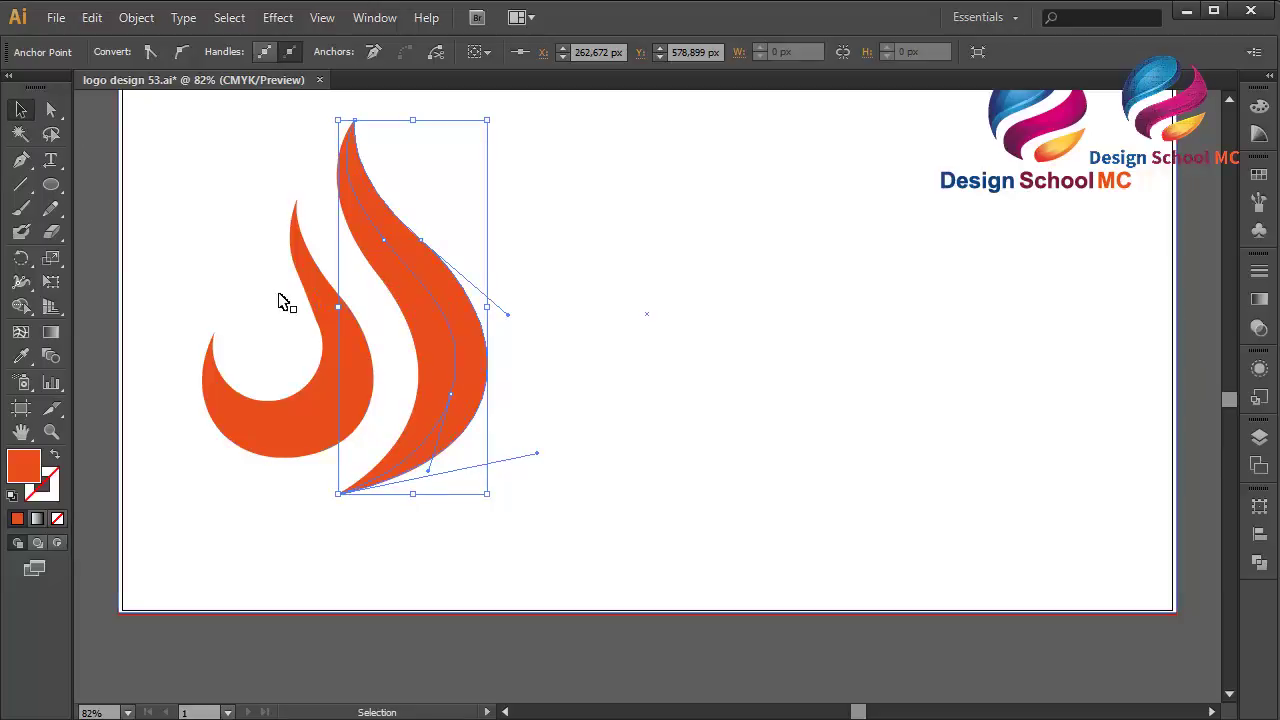
{"action": "left_click", "coordinate": [453, 298]}
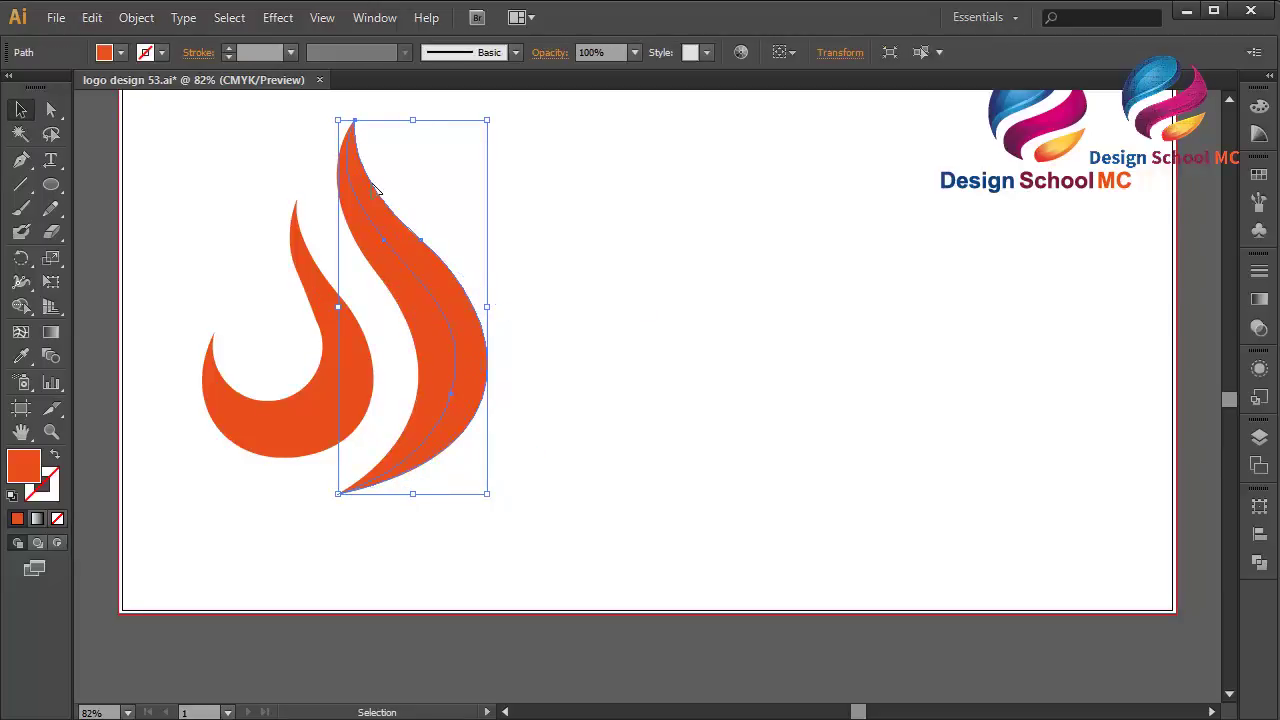
{"action": "left_click", "coordinate": [1259, 175]}
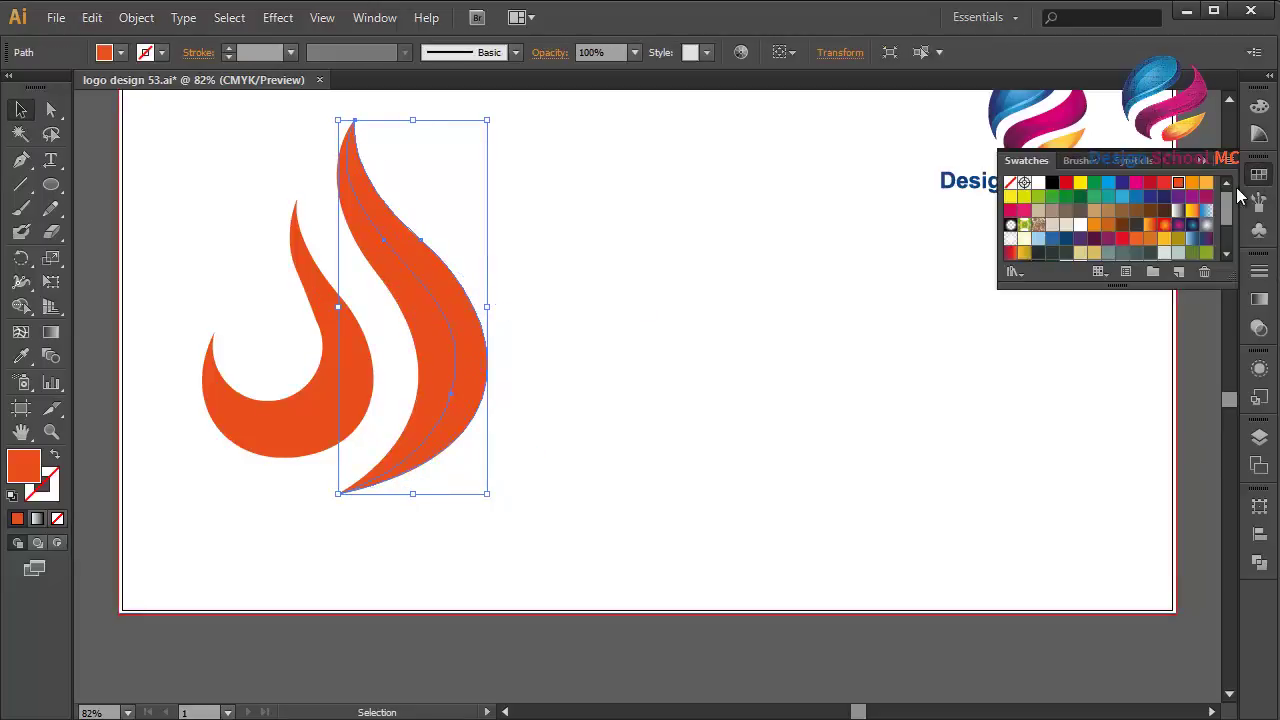
{"action": "left_click", "coordinate": [1164, 225]}
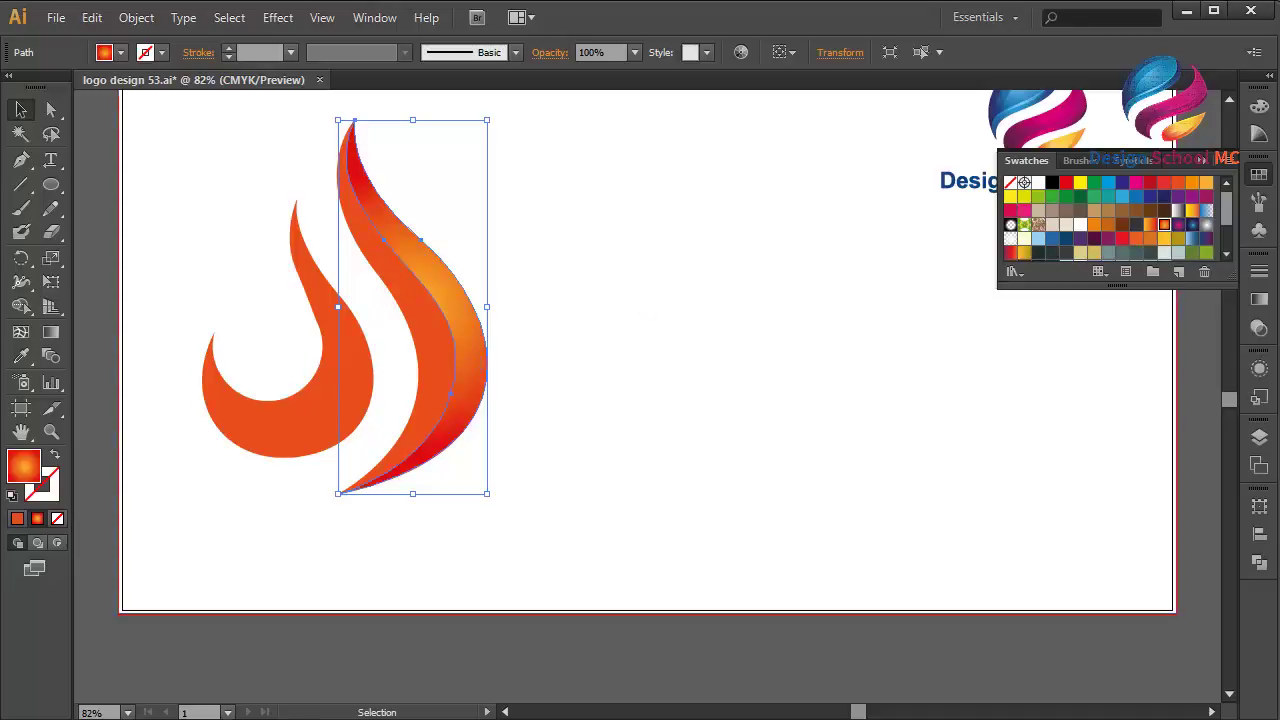
Start a new Pen path at the hooked flame's short left tip.
{"action": "key", "text": "ctrl+shift+a"}
{"action": "left_click", "coordinate": [21, 160]}
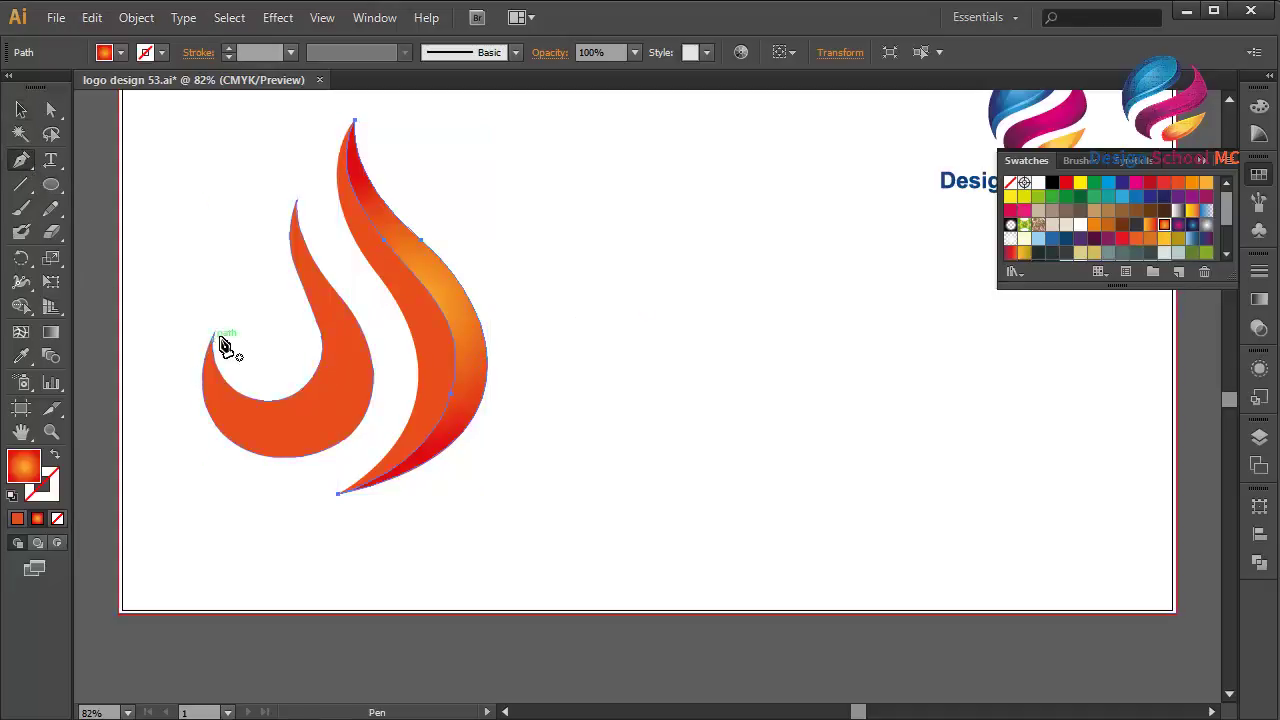
{"action": "left_click", "coordinate": [214, 333]}
{"action": "left_click_drag", "start_coordinate": [278, 410], "coordinate": [352, 458]}
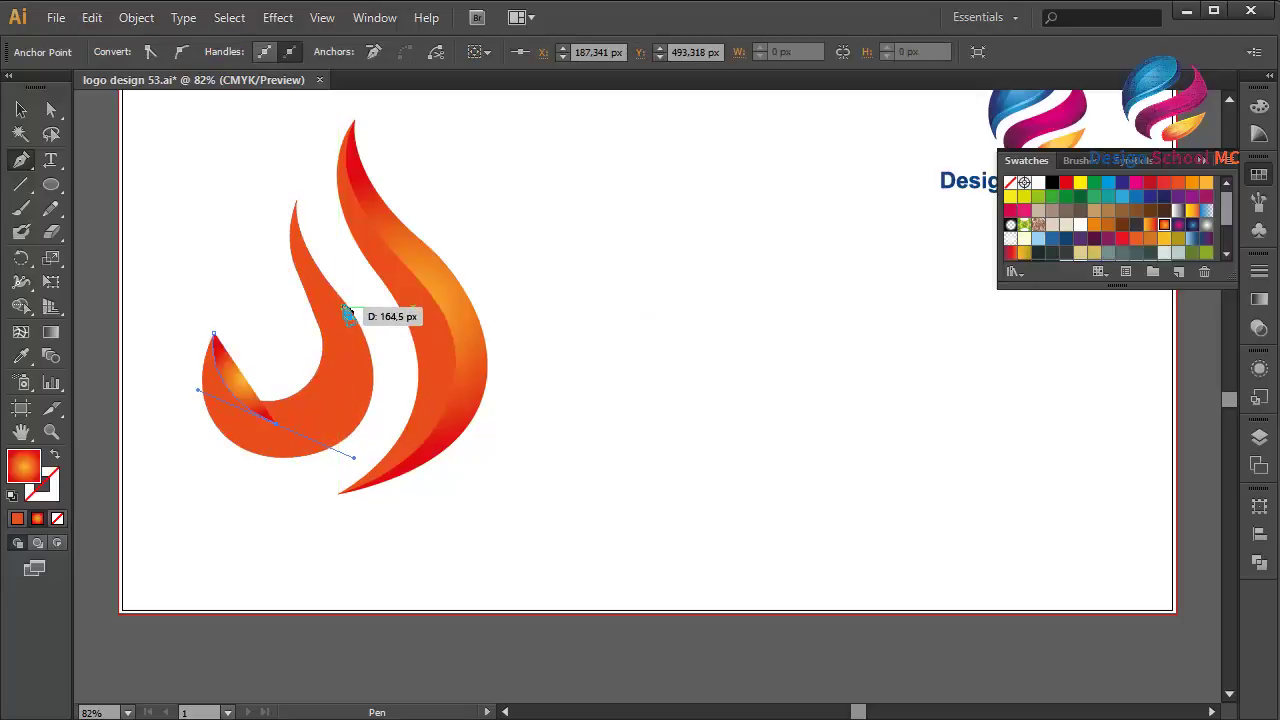
{"action": "left_click_drag", "start_coordinate": [320, 263], "coordinate": [298, 245]}
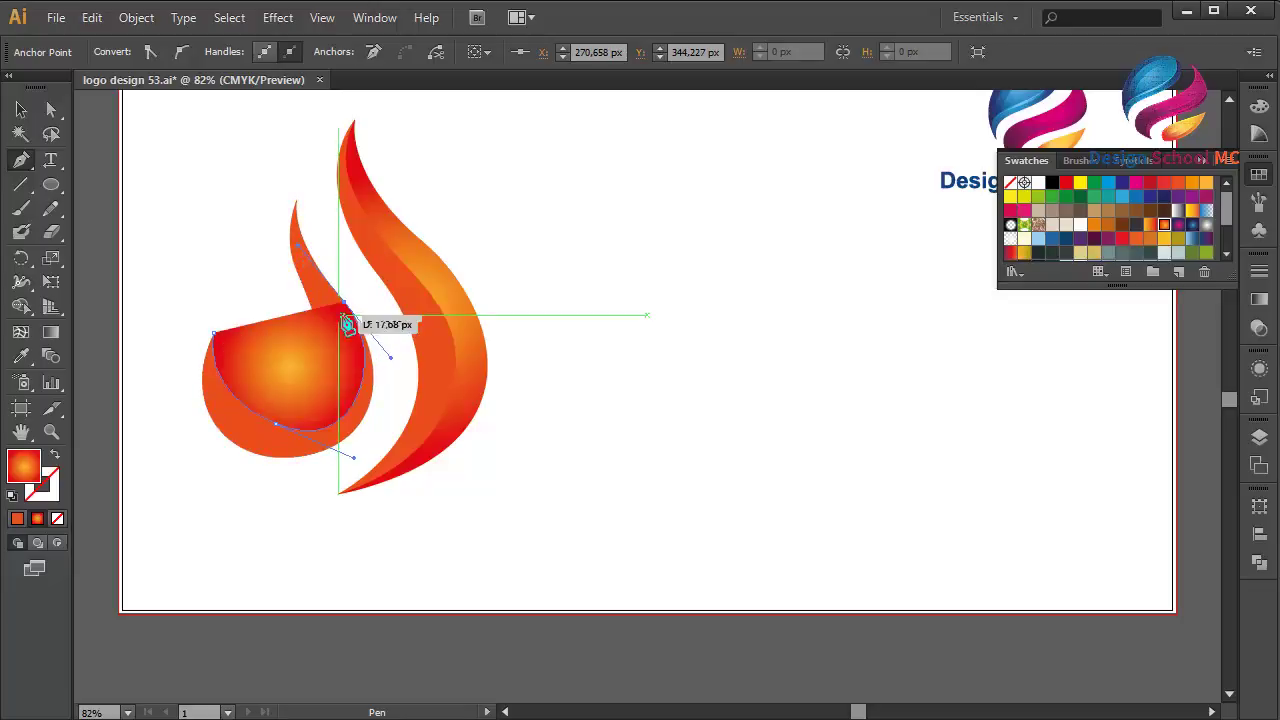
{"action": "key", "text": "ctrl+z"}
{"action": "key", "text": "ctrl+z"}
Continue the path from the hooked flame's short left tip through the middle of its body to its top tip, ending in a corner.
{"action": "left_click_drag", "start_coordinate": [287, 475], "coordinate": [258, 424]}
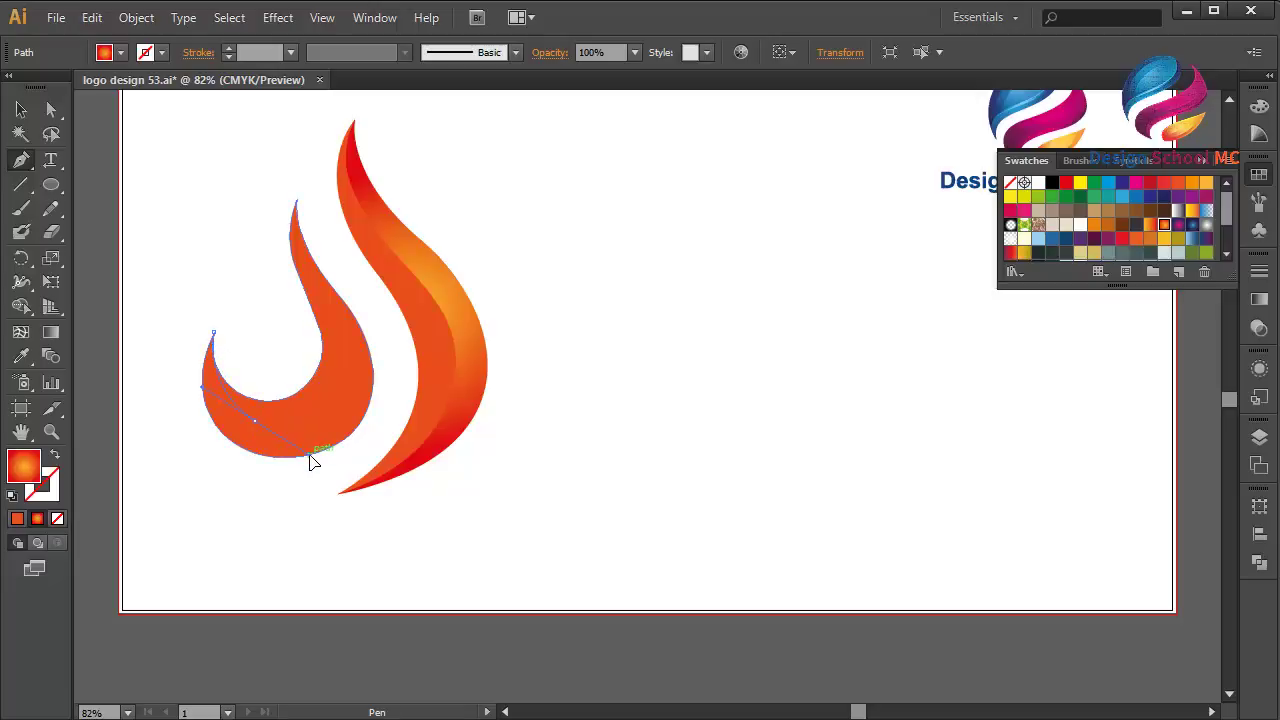
{"action": "left_click_drag", "start_coordinate": [315, 455], "coordinate": [306, 273]}
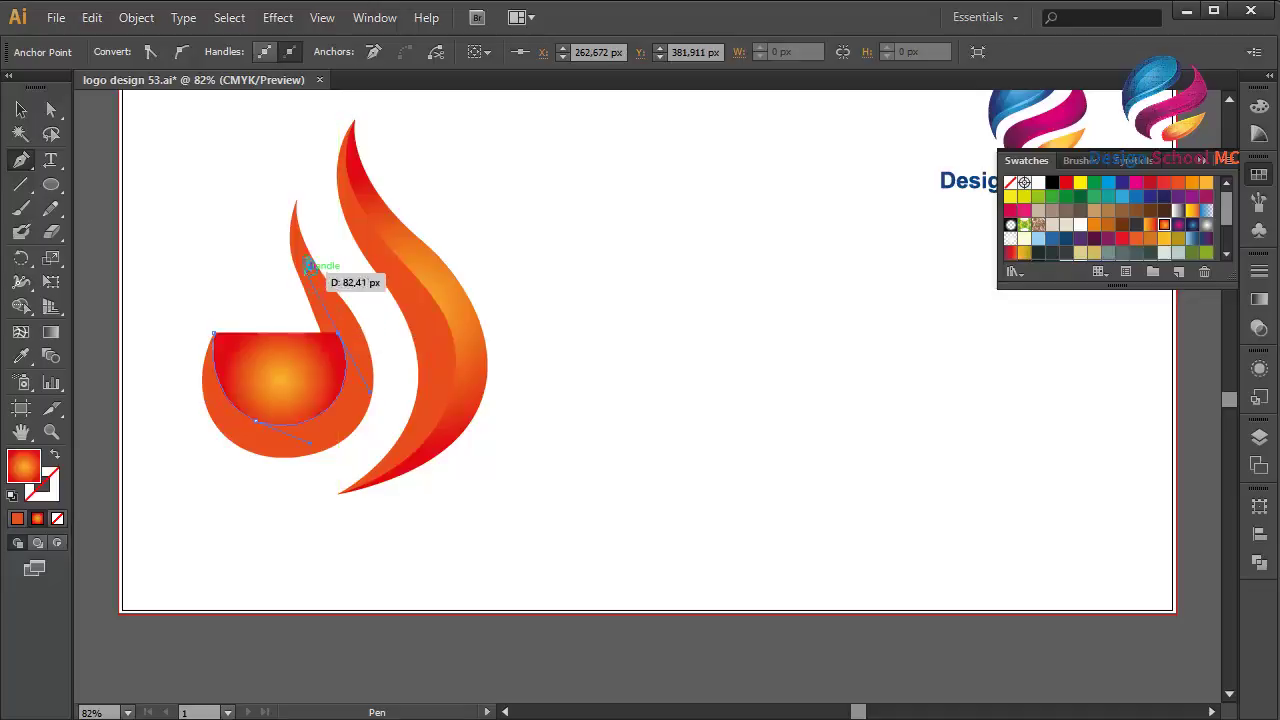
{"action": "left_click_drag", "start_coordinate": [299, 204], "coordinate": [311, 169]}
{"action": "left_click", "coordinate": [297, 201]}
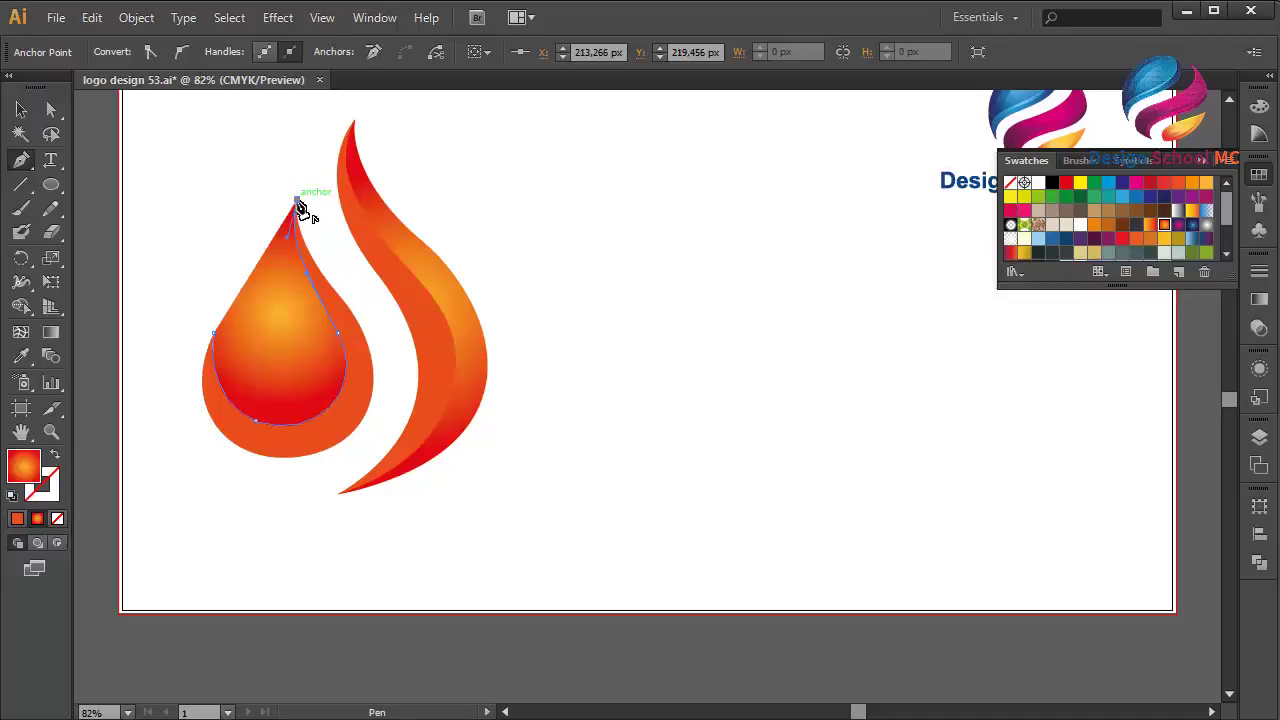
Close the path down the hooked flame's outer right edge and around its bottom, back to the short left tip.
{"action": "left_click_drag", "start_coordinate": [346, 292], "coordinate": [388, 356]}
{"action": "key", "text": "ctrl+z"}
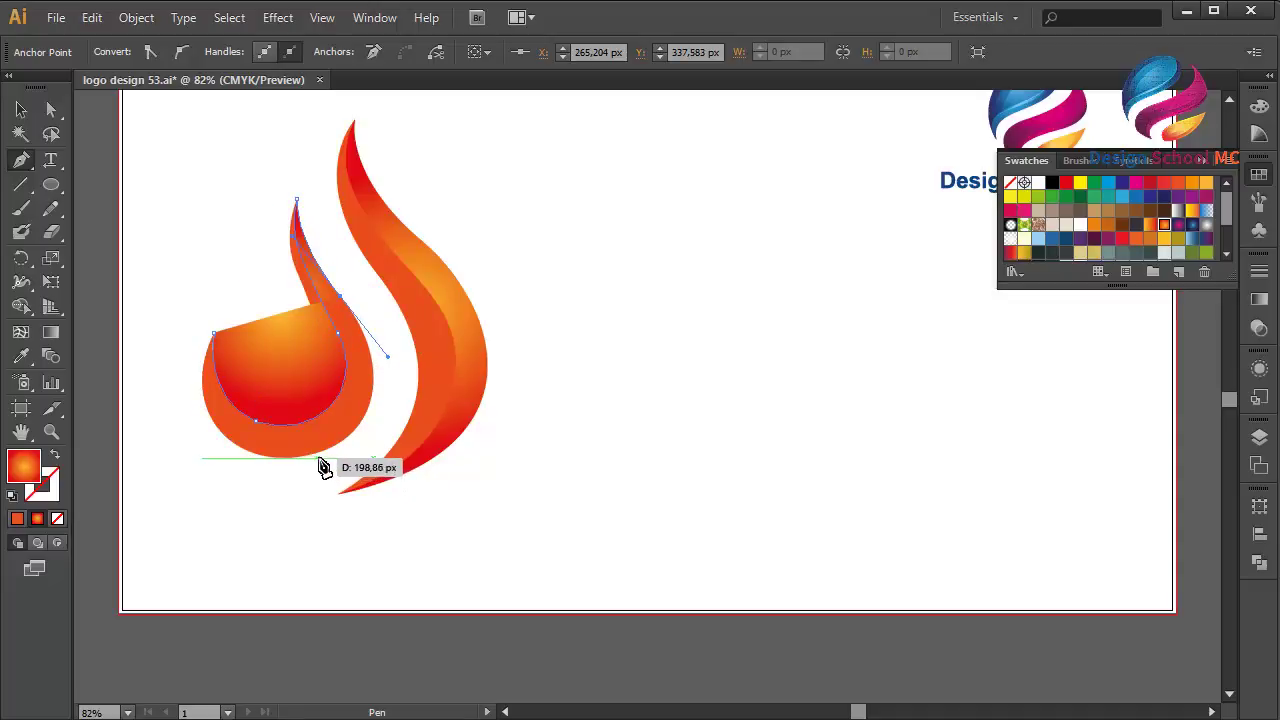
{"action": "left_click_drag", "start_coordinate": [321, 452], "coordinate": [255, 478]}
{"action": "left_click_drag", "start_coordinate": [213, 332], "coordinate": [230, 263]}
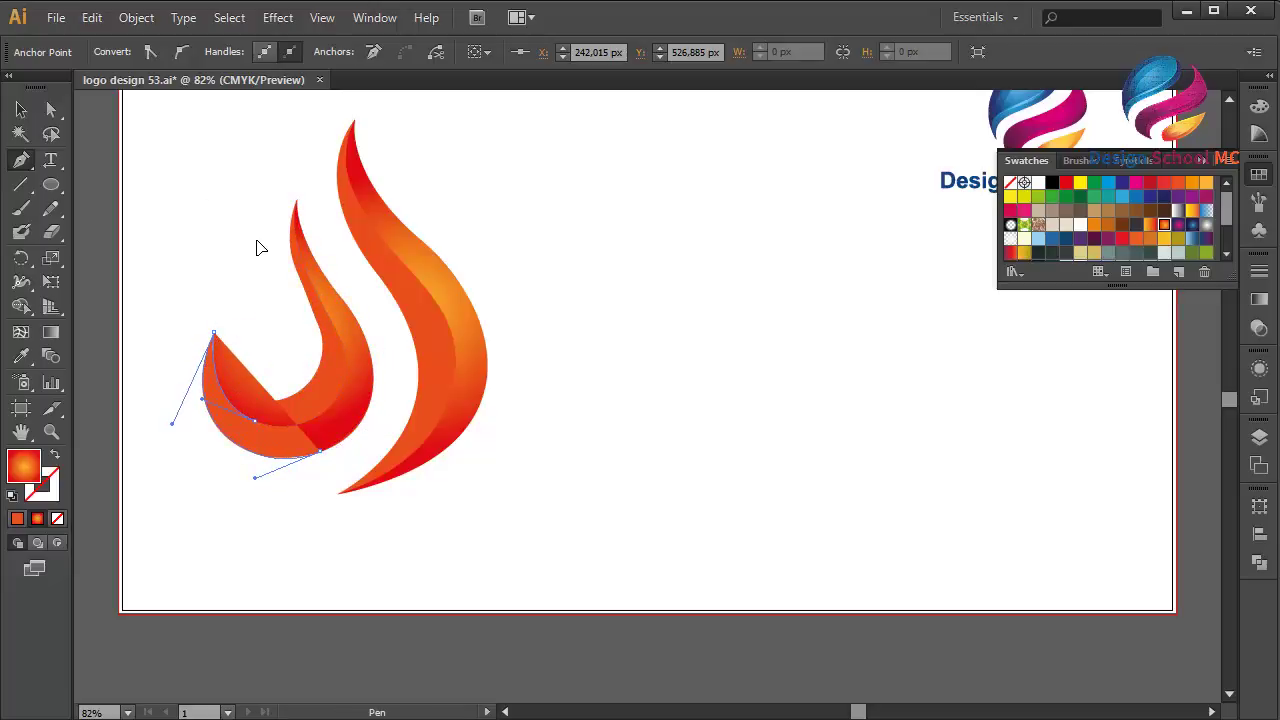
{"action": "left_click_drag", "start_coordinate": [259, 239], "coordinate": [259, 240]}
Fill both shapes of the hooked flame with the magenta-to-purple radial gradient swatch.
{"action": "left_click", "coordinate": [22, 110]}
{"action": "left_click", "coordinate": [326, 366]}
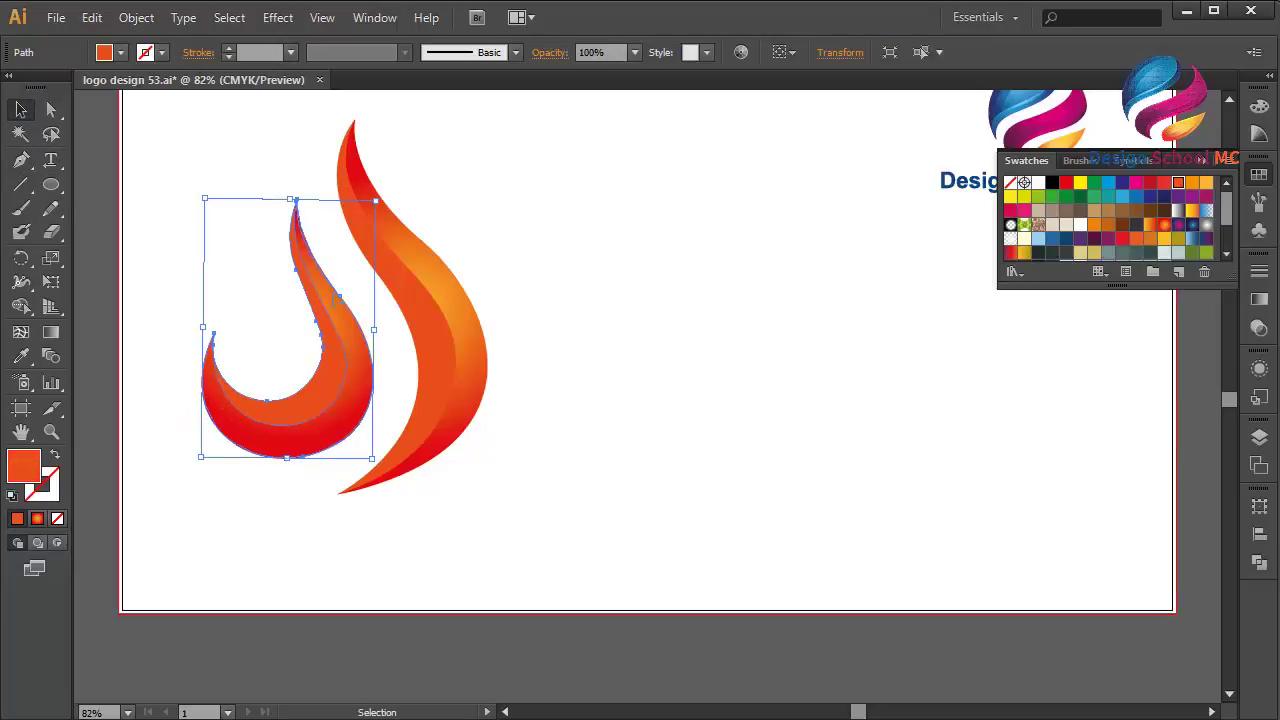
{"action": "left_click", "coordinate": [367, 385], "text": "shift"}
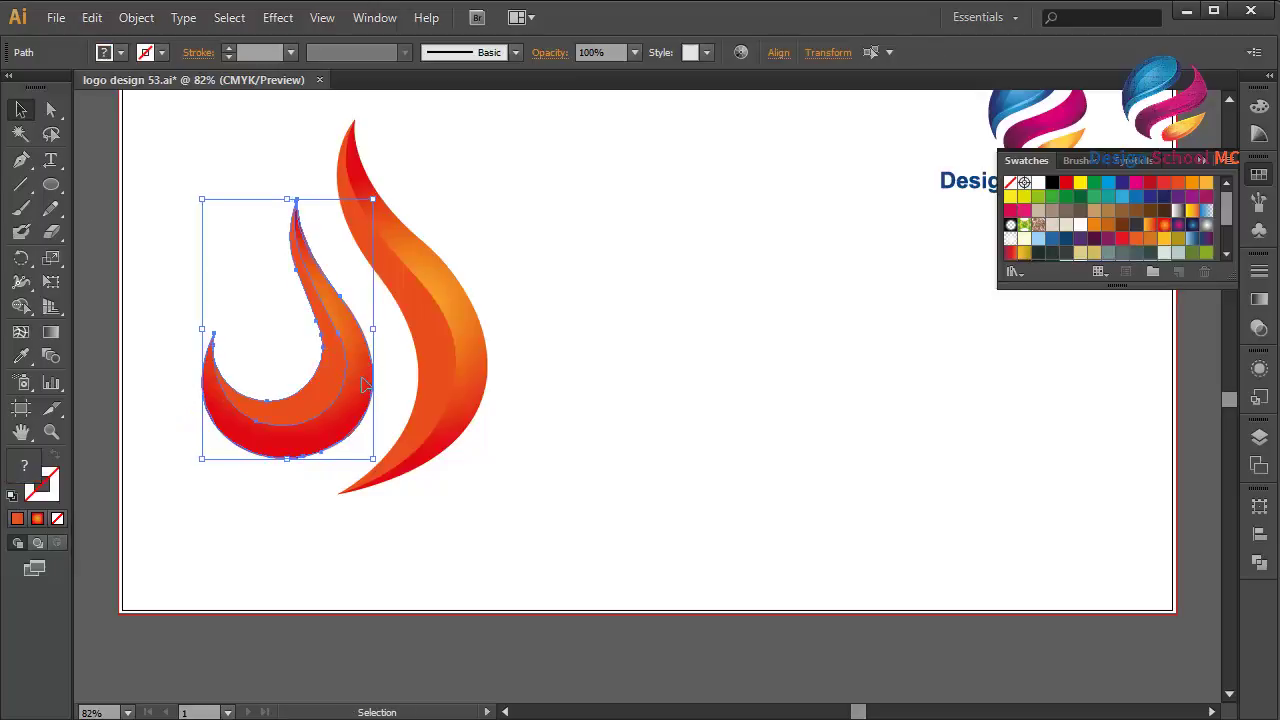
{"action": "left_click", "coordinate": [1180, 228]}
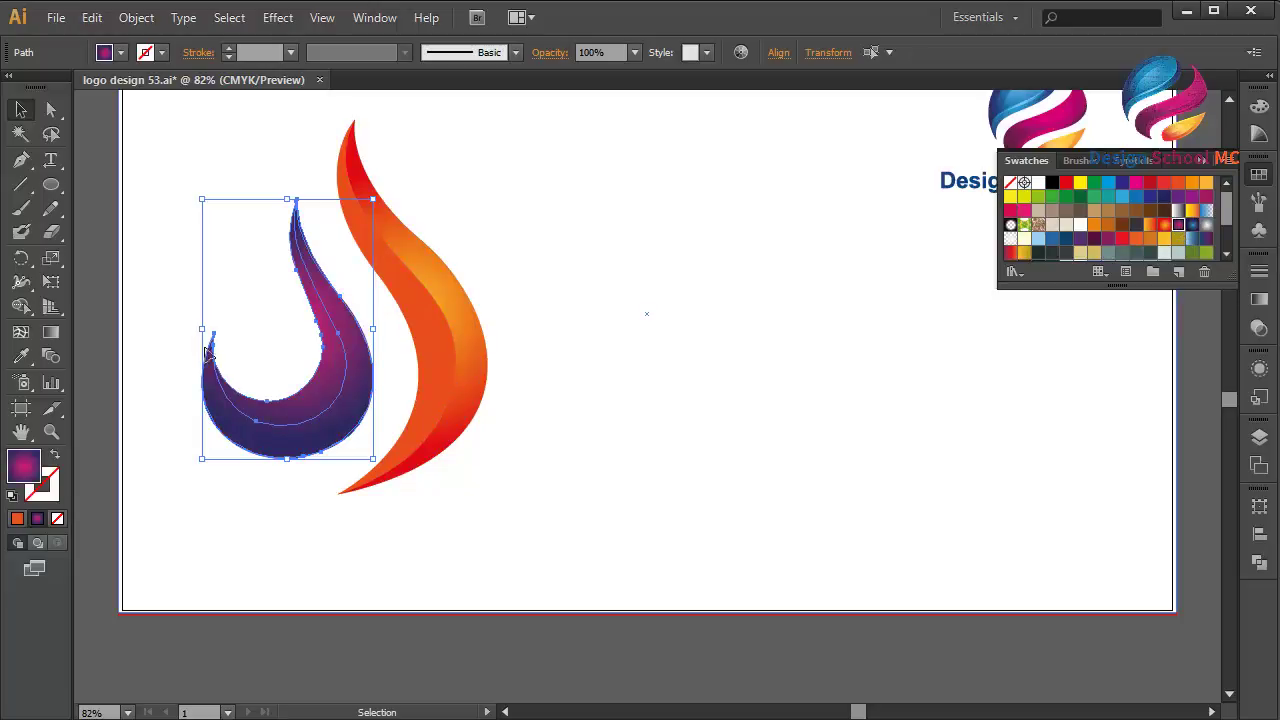
Redirect the gradient of the hooked flame's inner base shape vertically, from near its top tip down to just below its bottom edge.
{"action": "left_click", "coordinate": [140, 342]}
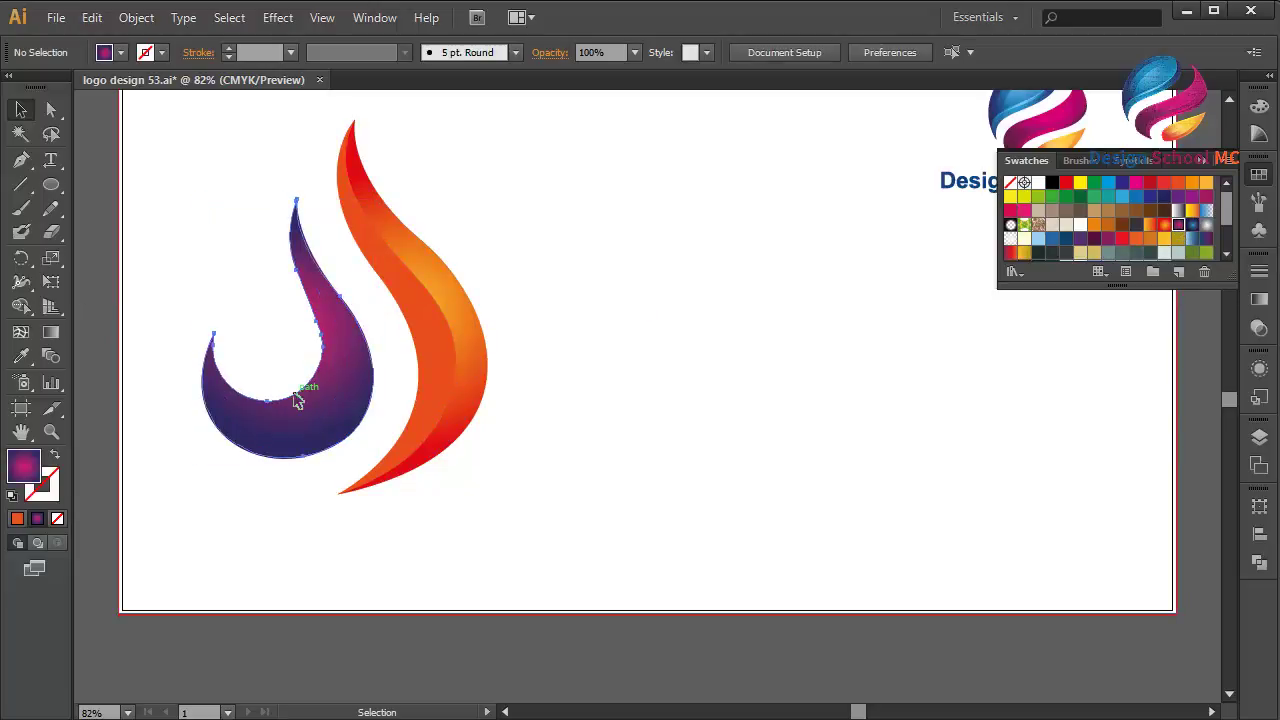
{"action": "left_click", "coordinate": [298, 400]}
{"action": "left_click", "coordinate": [52, 333]}
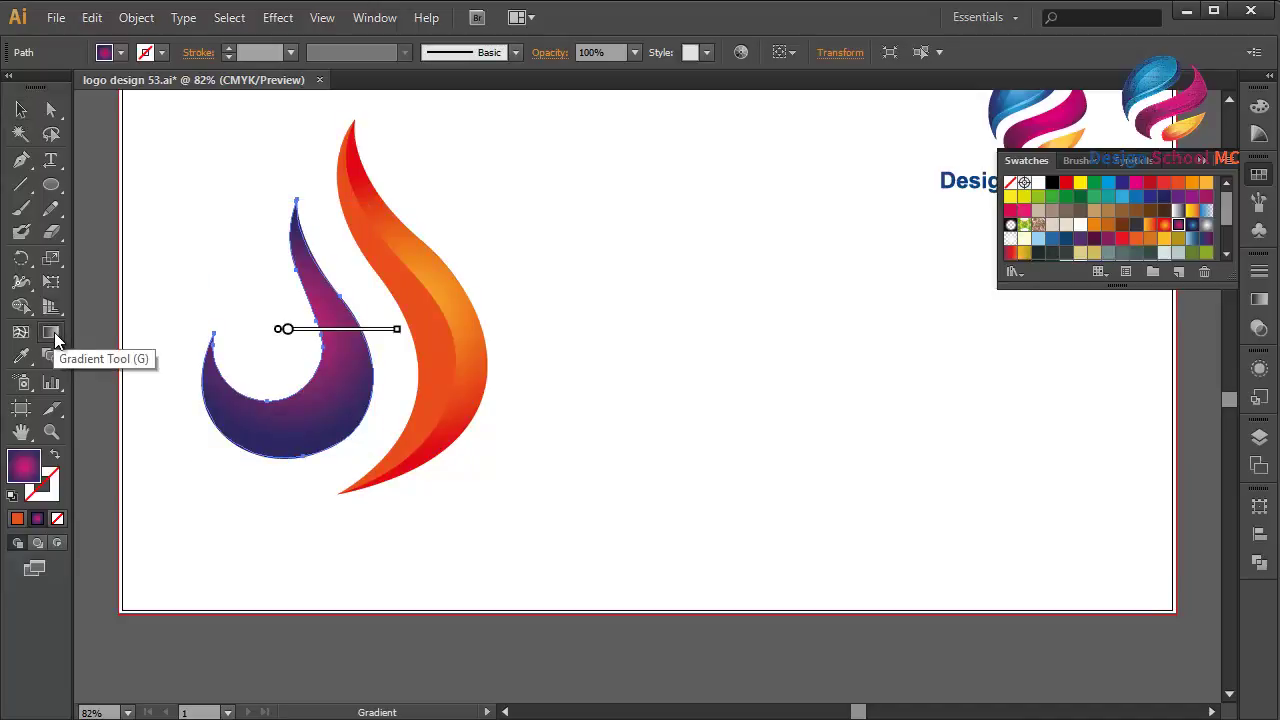
{"action": "mouse_move", "coordinate": [289, 336]}
{"action": "mouse_move", "coordinate": [279, 233]}
{"action": "left_mouse_down"}
{"action": "mouse_move", "coordinate": [294, 460]}
{"action": "mouse_move", "coordinate": [278, 465]}
{"action": "left_mouse_up"}
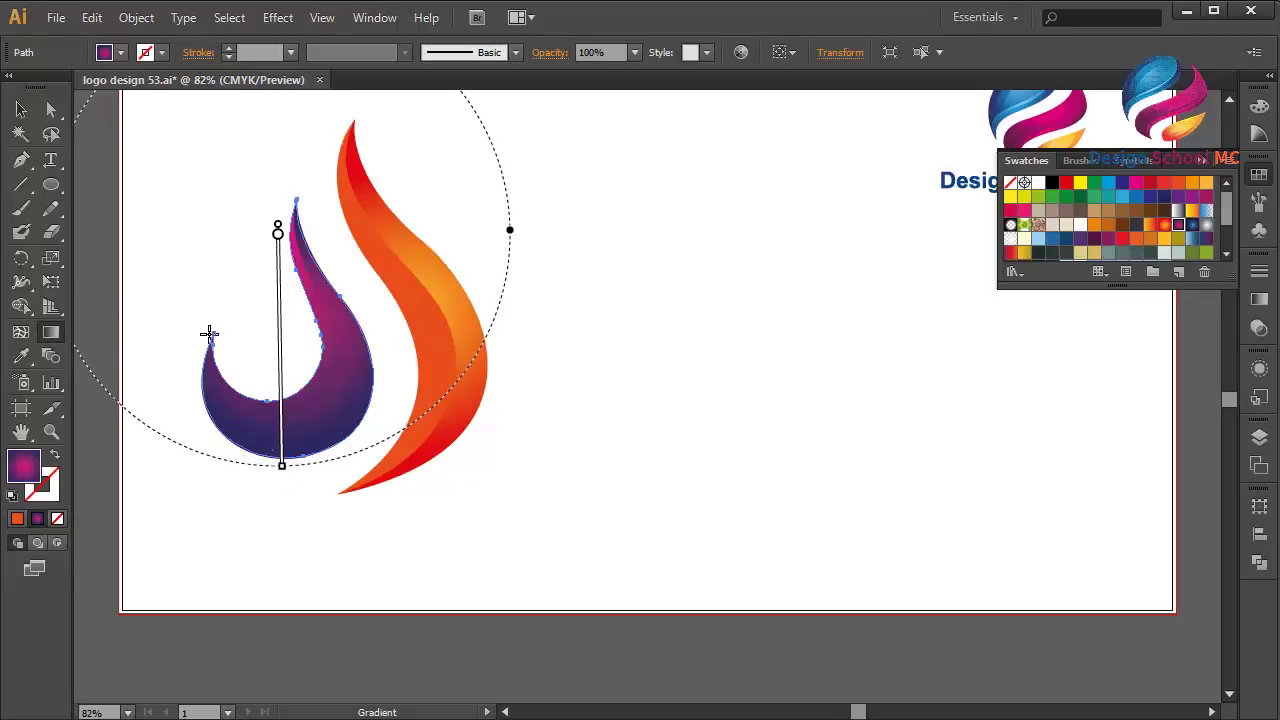
{"action": "left_click", "coordinate": [51, 110]}
{"action": "left_click", "coordinate": [22, 112]}
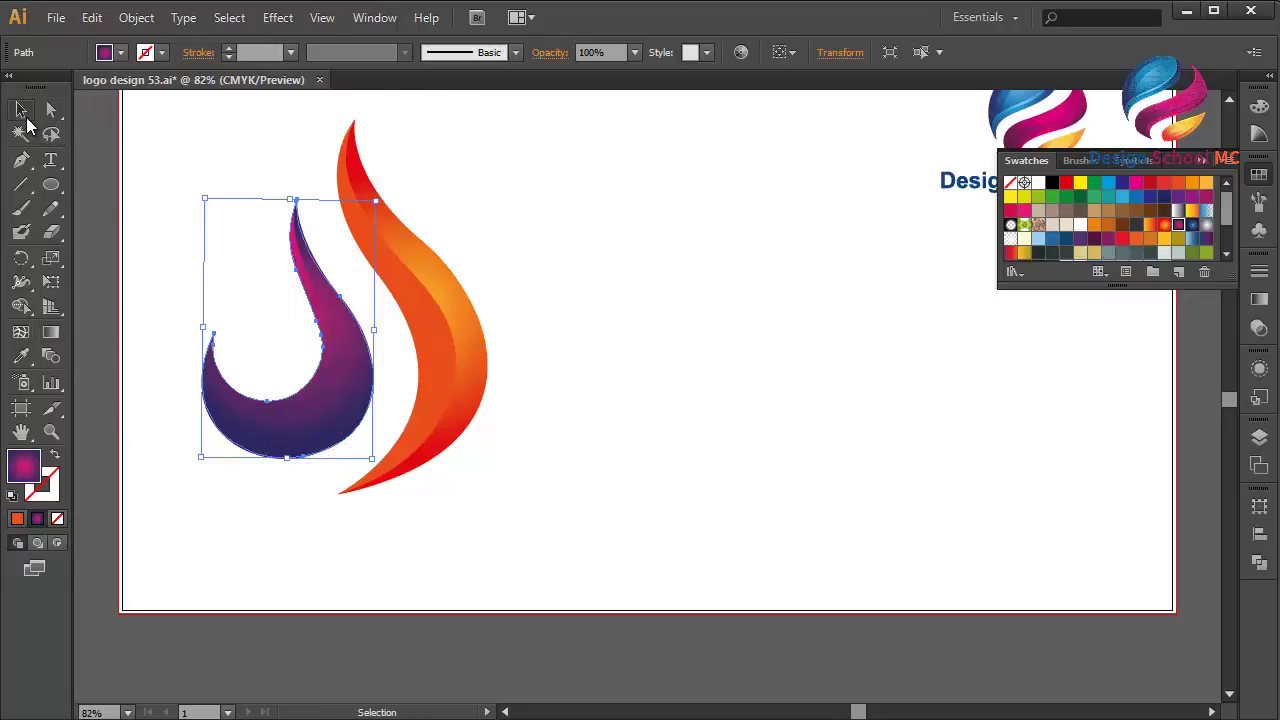
Redirect the gradient of the hooked flame's outer shape upward, with magenta starting at its bottom and purple toward its top tip.
{"action": "left_click", "coordinate": [351, 362]}
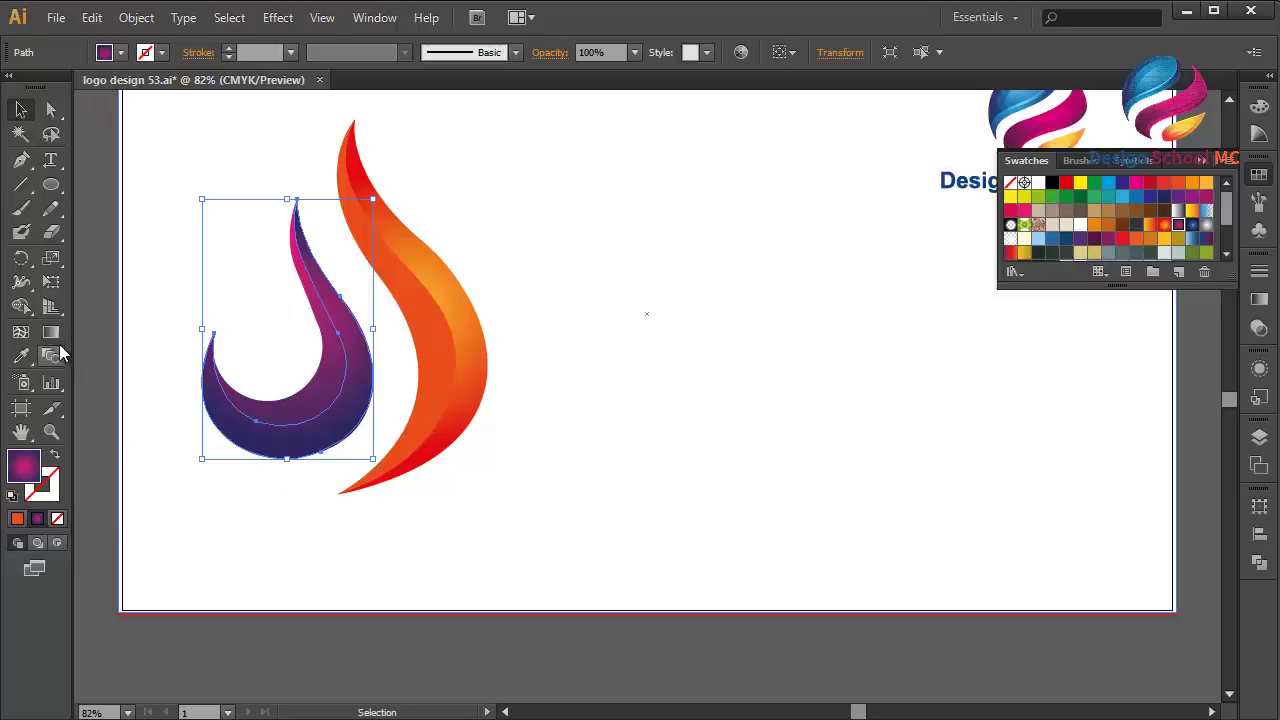
{"action": "key", "text": "g"}
{"action": "left_click_drag", "start_coordinate": [350, 456], "coordinate": [349, 213]}
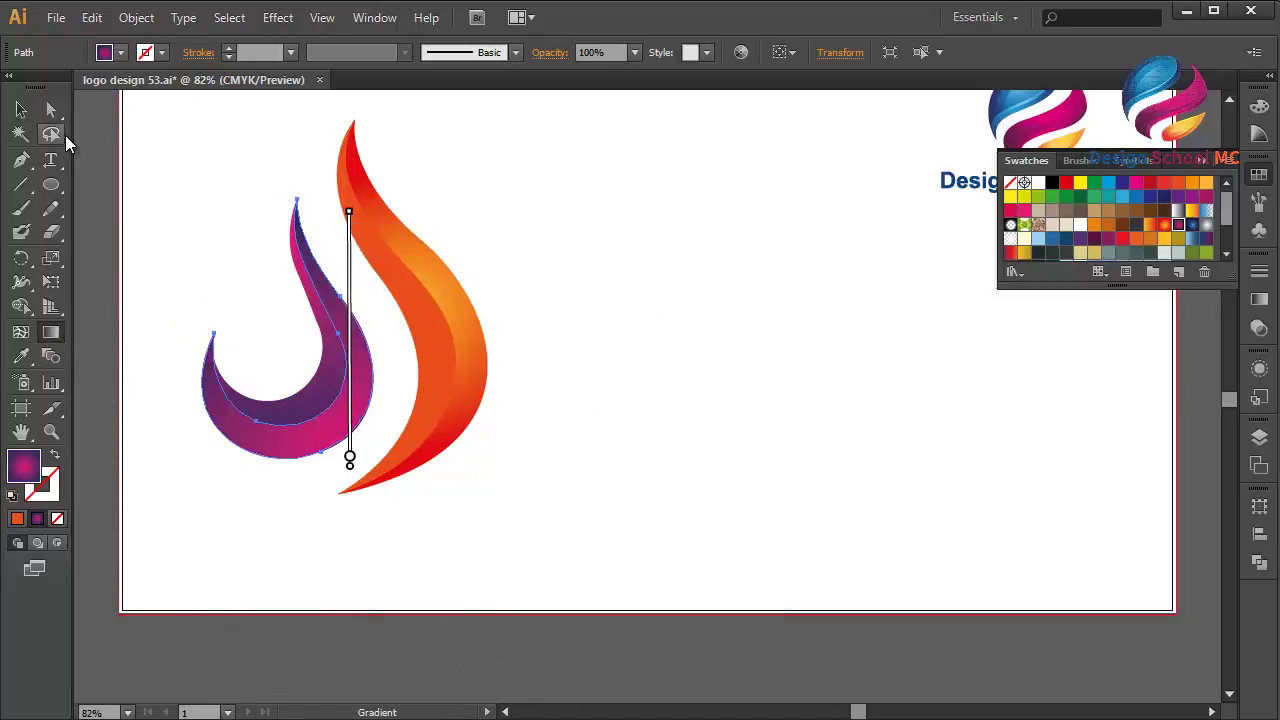
{"action": "left_click", "coordinate": [21, 109]}
{"action": "left_click", "coordinate": [148, 250]}
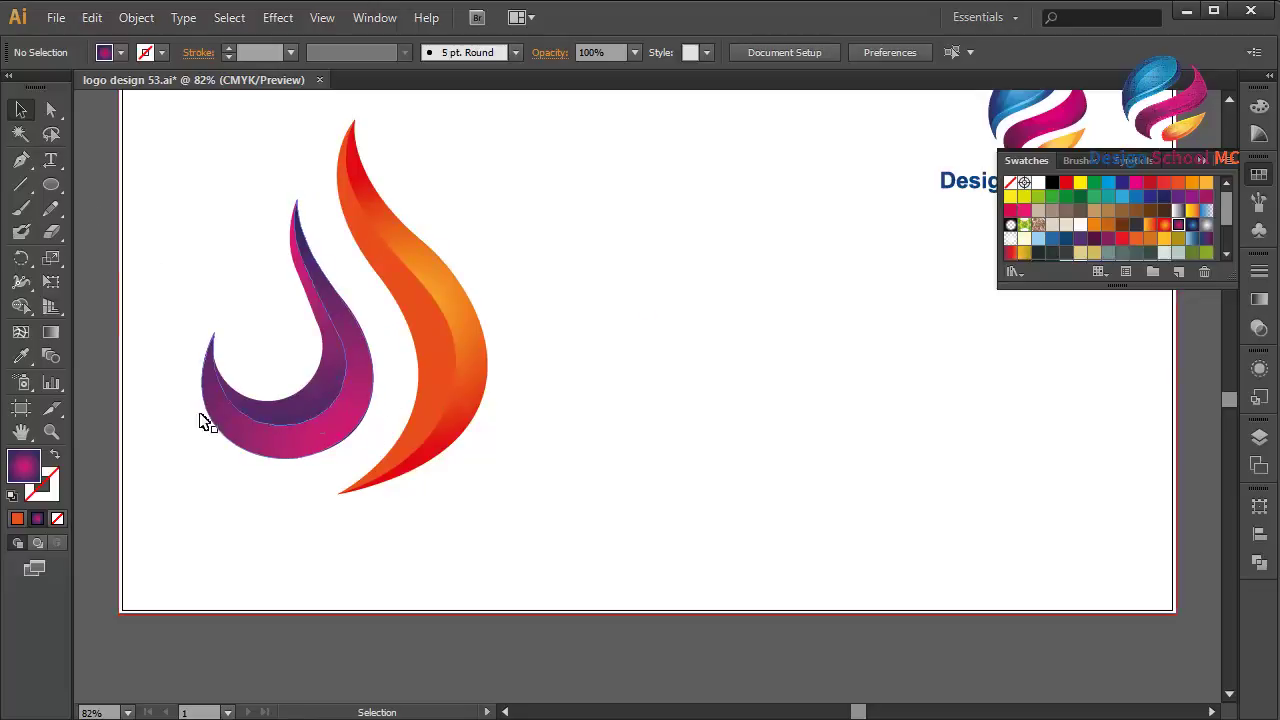
Fill both shapes of the tall flame with the orange-to-red radial gradient swatch.
{"action": "left_click", "coordinate": [490, 366]}
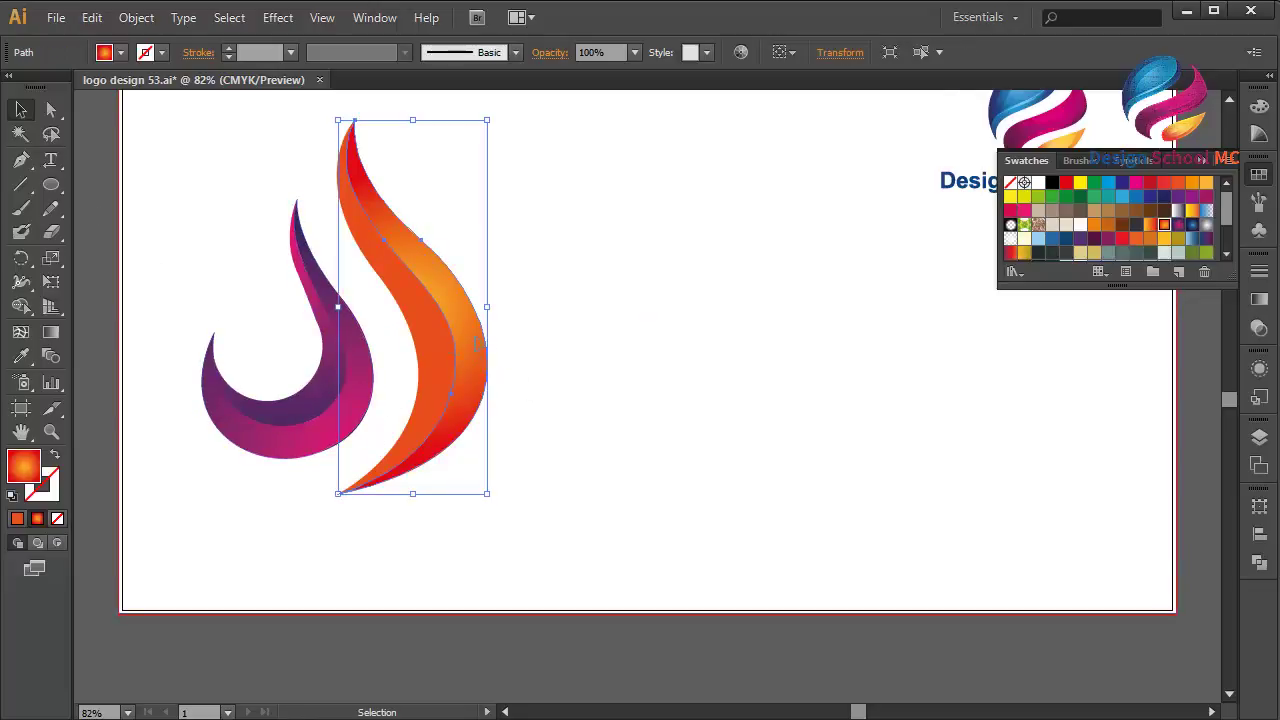
{"action": "left_click", "coordinate": [413, 306], "text": "shift"}
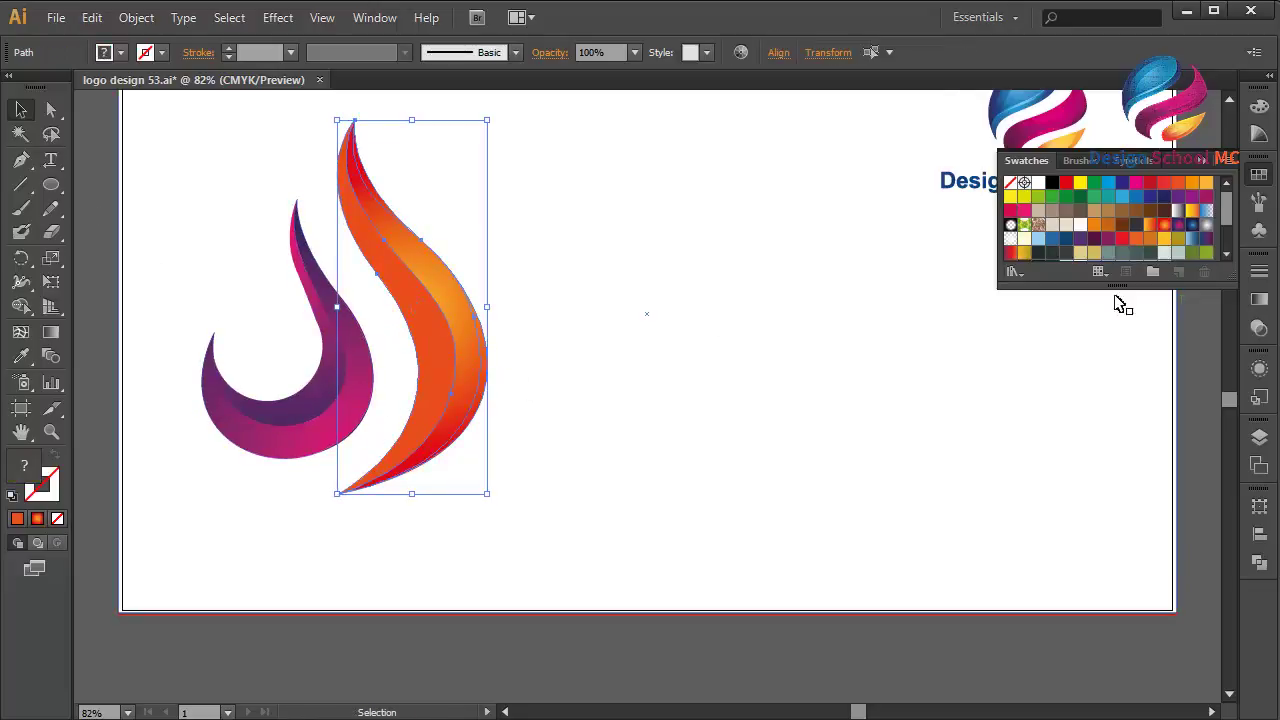
{"action": "left_click", "coordinate": [1165, 226]}
{"action": "left_click", "coordinate": [526, 298]}
Redirect the gradient of the tall flame's right-hand shape downward, from orange near the top tip to red at the bottom.
{"action": "left_click", "coordinate": [397, 311]}
{"action": "left_click", "coordinate": [52, 332]}
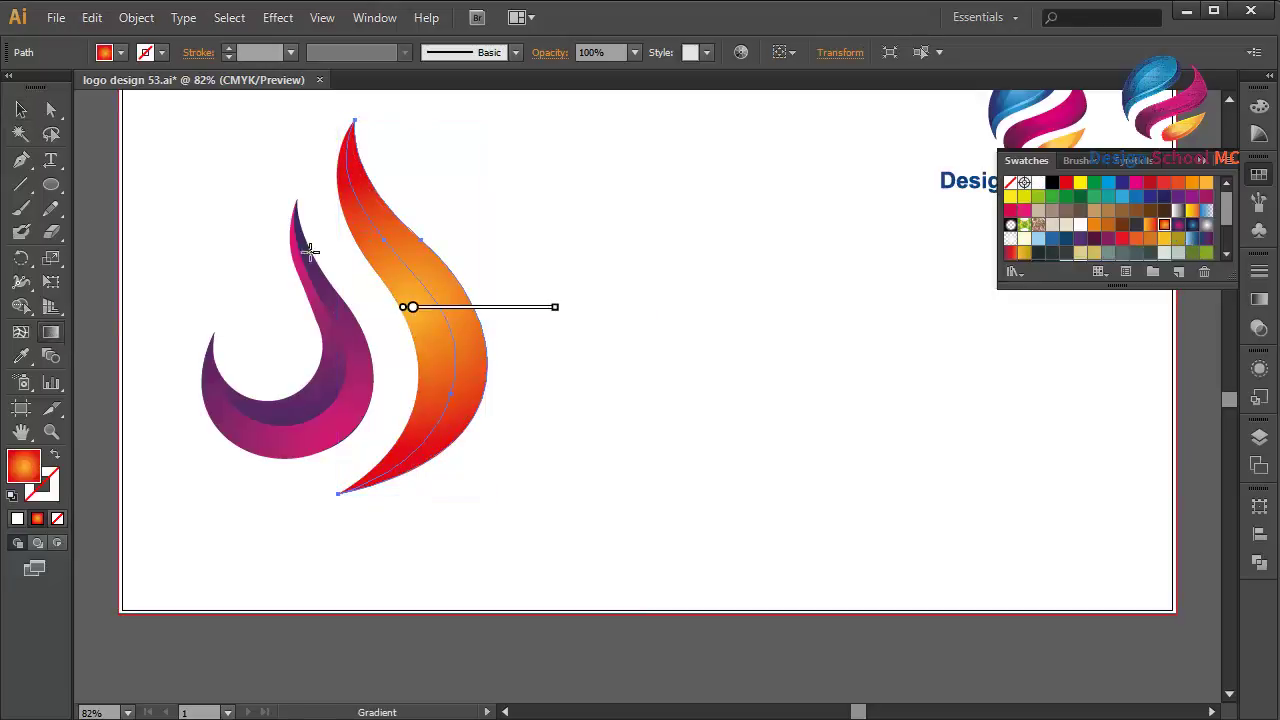
{"action": "left_click_drag", "start_coordinate": [433, 160], "coordinate": [440, 495]}
{"action": "left_click", "coordinate": [22, 112]}
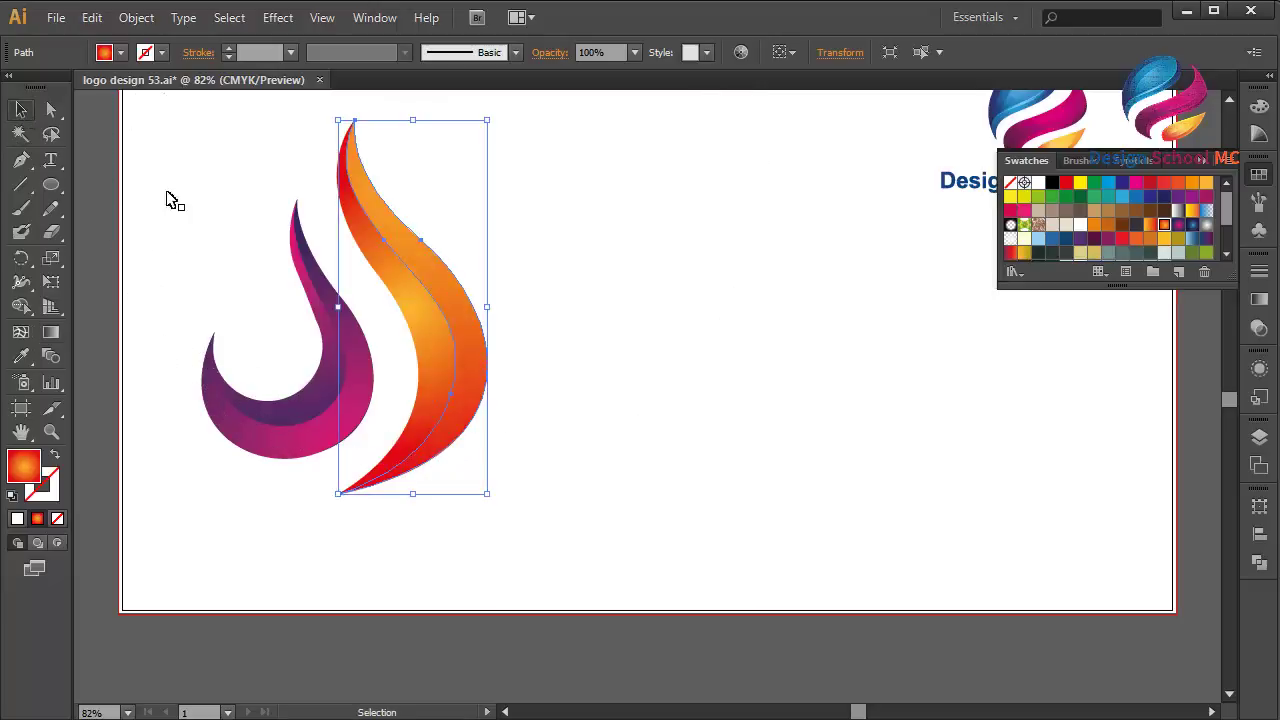
Redirect the gradient of the tall flame's left-hand base shape upward, from orange at the bottom to red near the top tip.
{"action": "left_click", "coordinate": [419, 313]}
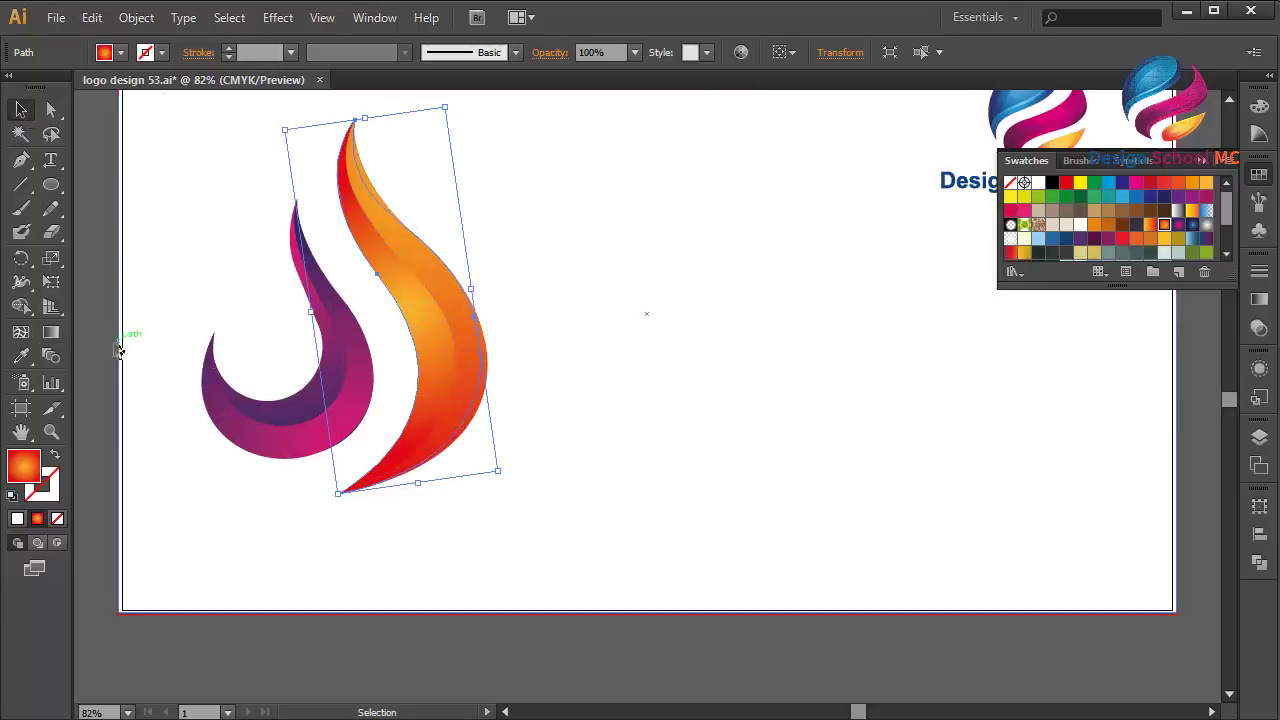
{"action": "left_click", "coordinate": [52, 332]}
{"action": "left_click_drag", "start_coordinate": [430, 502], "coordinate": [448, 176]}
{"action": "left_click", "coordinate": [21, 110]}
{"action": "left_click", "coordinate": [93, 172]}
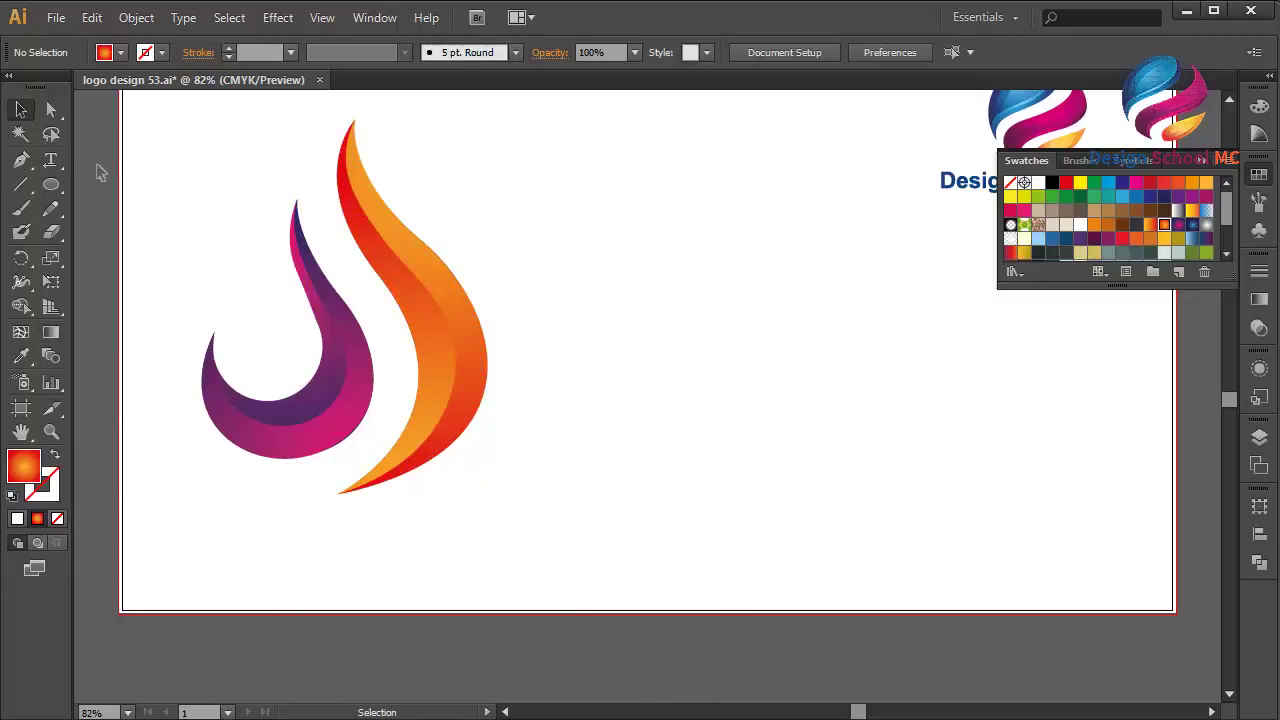
Select both flames without the background frame, move them to the middle of the artboard and enlarge them proportionally.
{"action": "left_click_drag", "start_coordinate": [108, 172], "coordinate": [623, 516]}
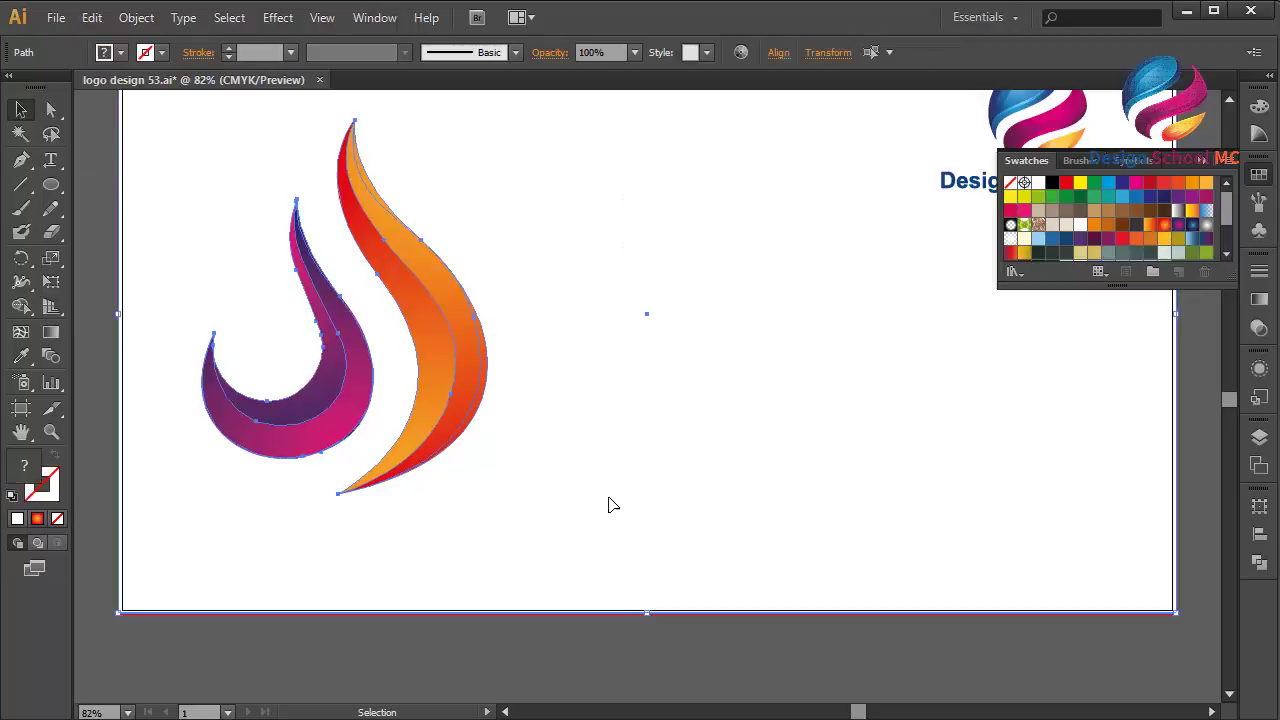
{"action": "left_click", "coordinate": [585, 450], "text": "shift"}
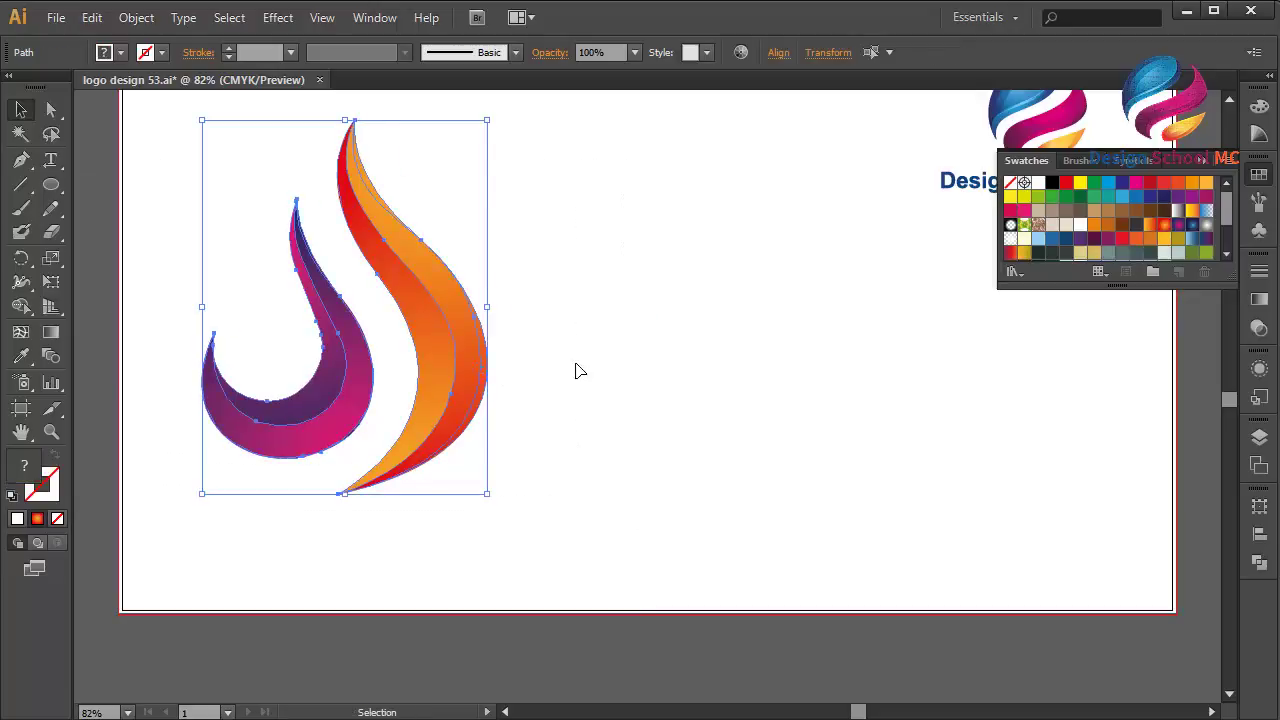
{"action": "left_click_drag", "start_coordinate": [491, 366], "coordinate": [762, 376]}
{"action": "left_click", "coordinate": [1202, 161]}
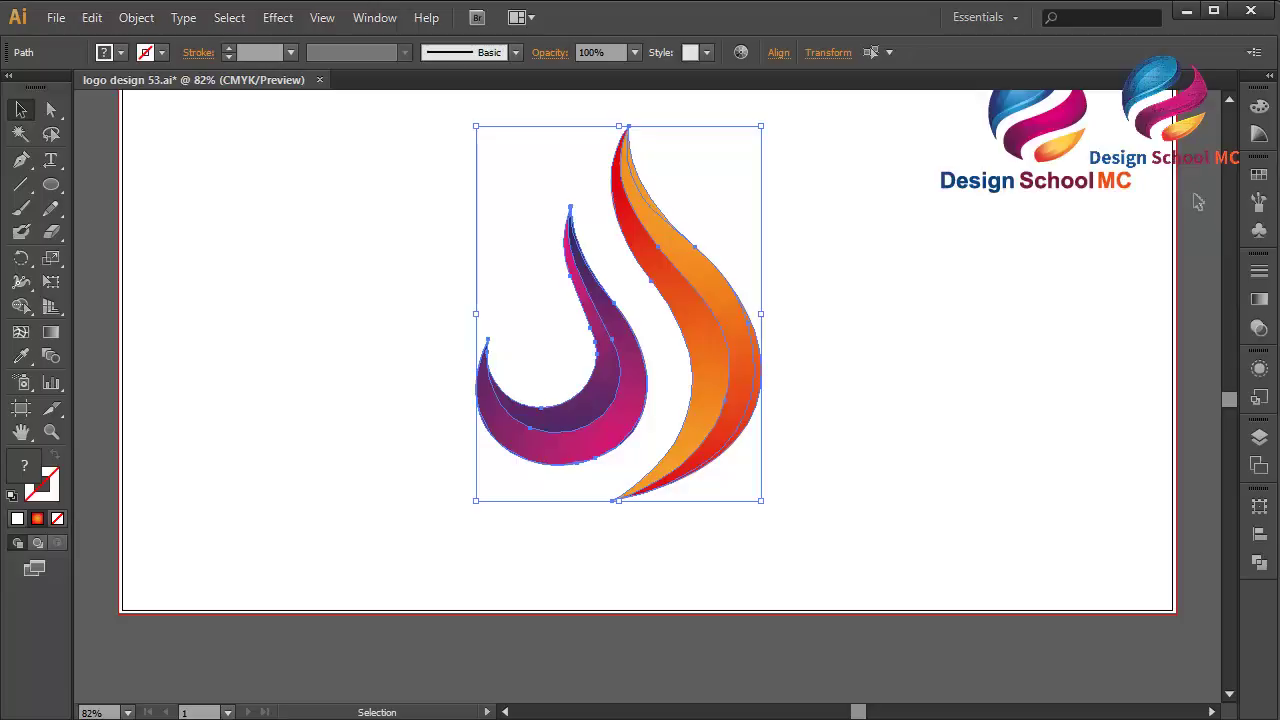
{"action": "scroll", "coordinate": [1100, 280], "scroll_direction": "up", "scroll_amount": 2}
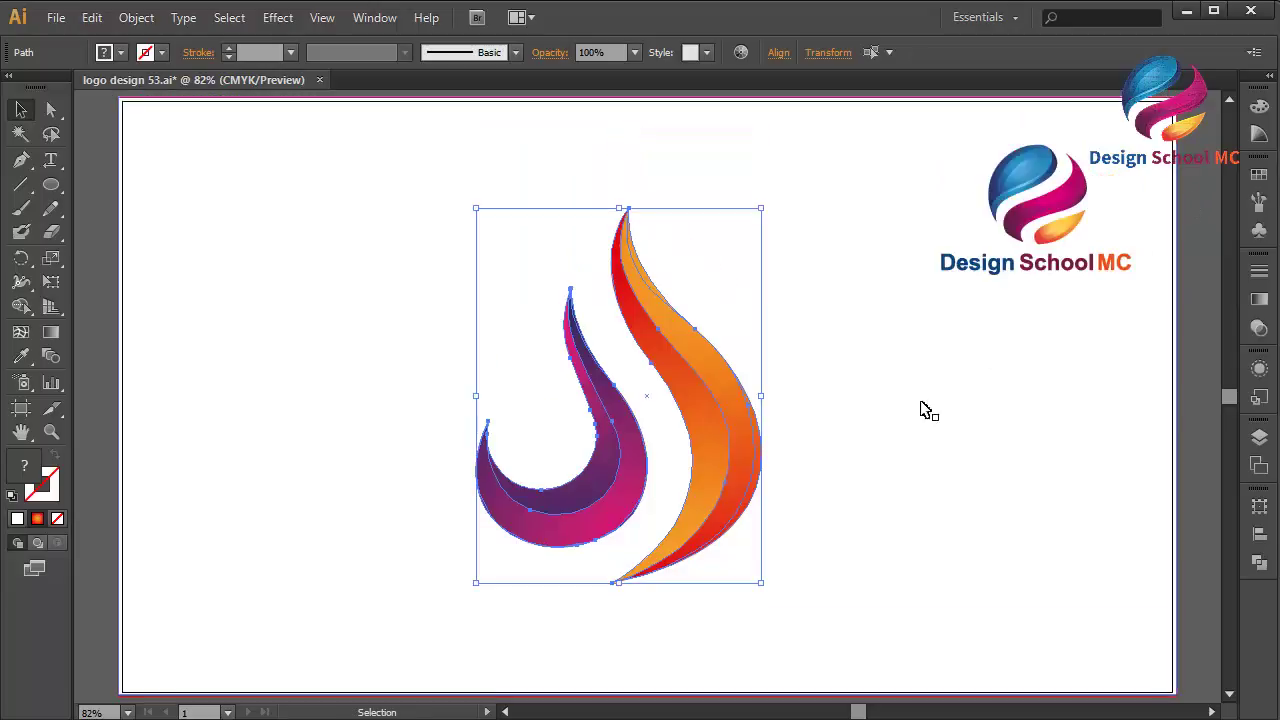
{"action": "left_click_drag", "start_coordinate": [761, 396], "coordinate": [848, 399]}
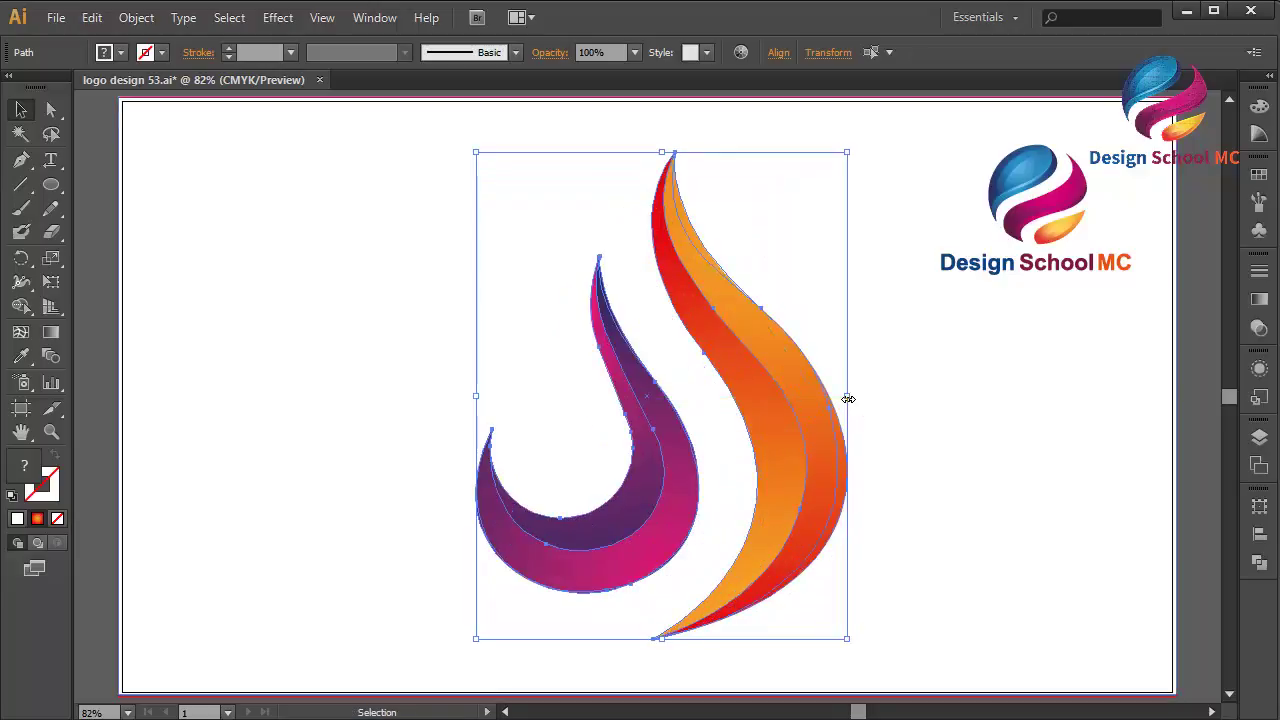